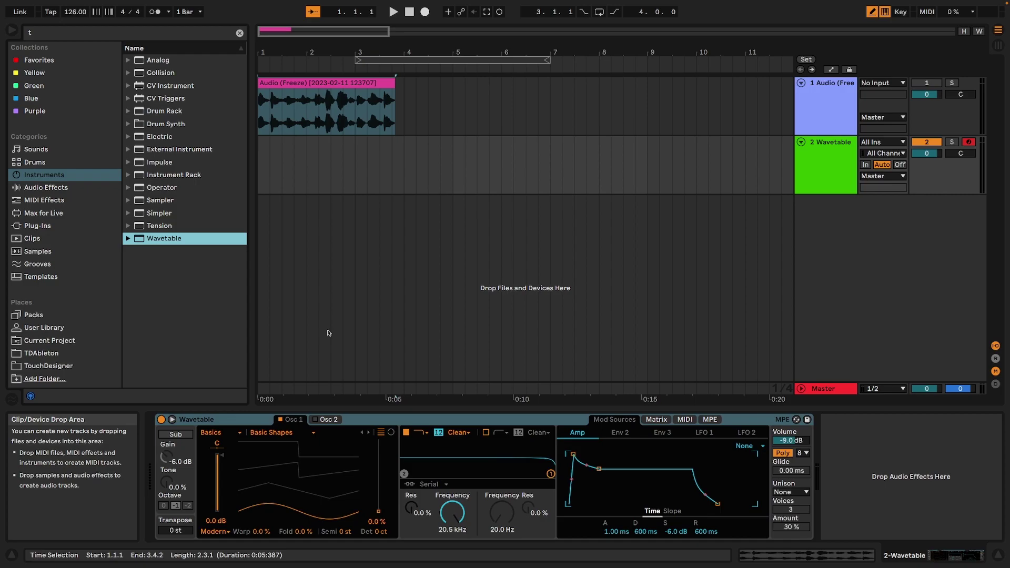
click(308, 262)
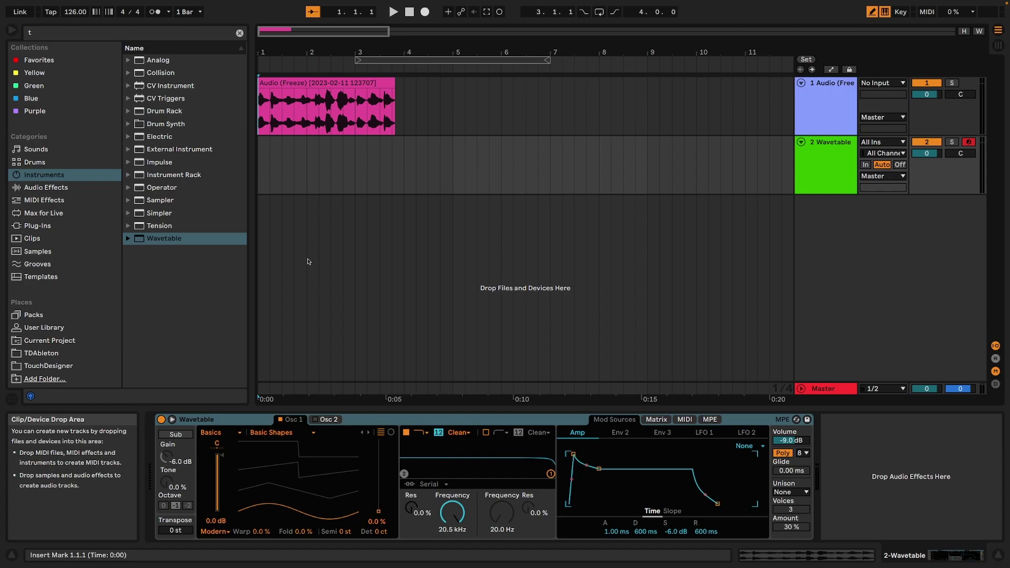
key(a)
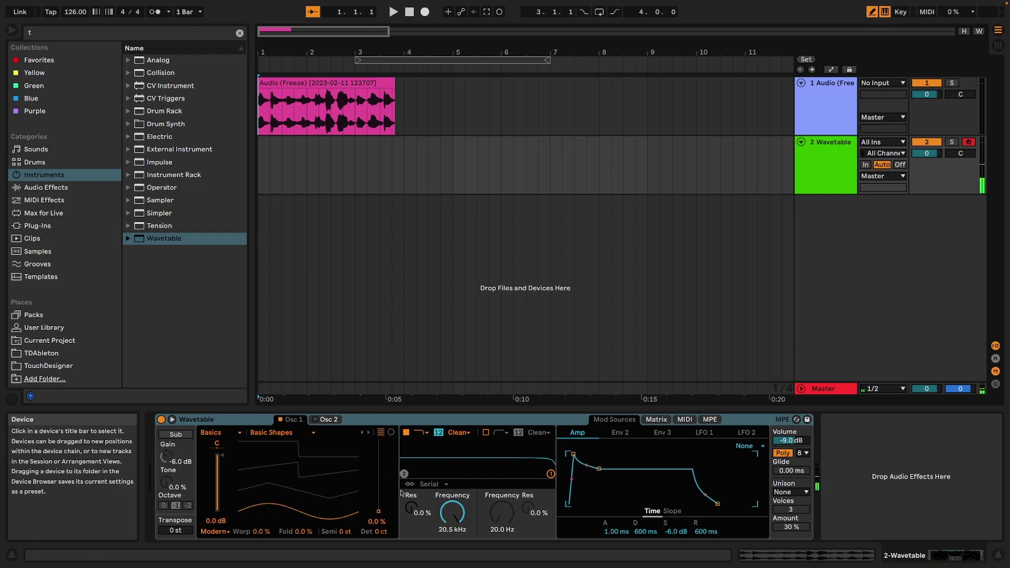
mouse_move(378, 519)
mouse_down()
mouse_move(378, 450)
mouse_move(378, 510)
mouse_up()
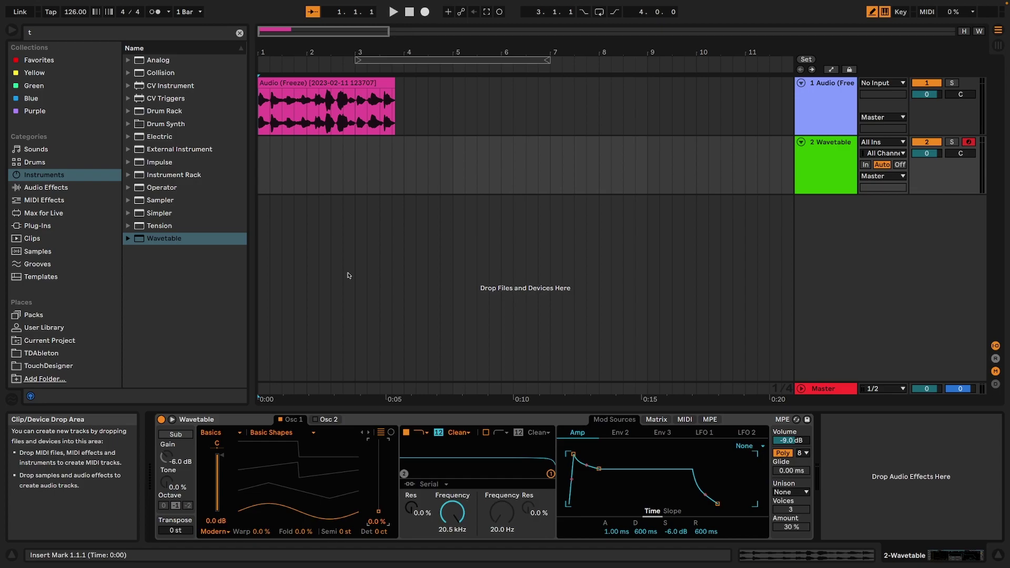
click(393, 11)
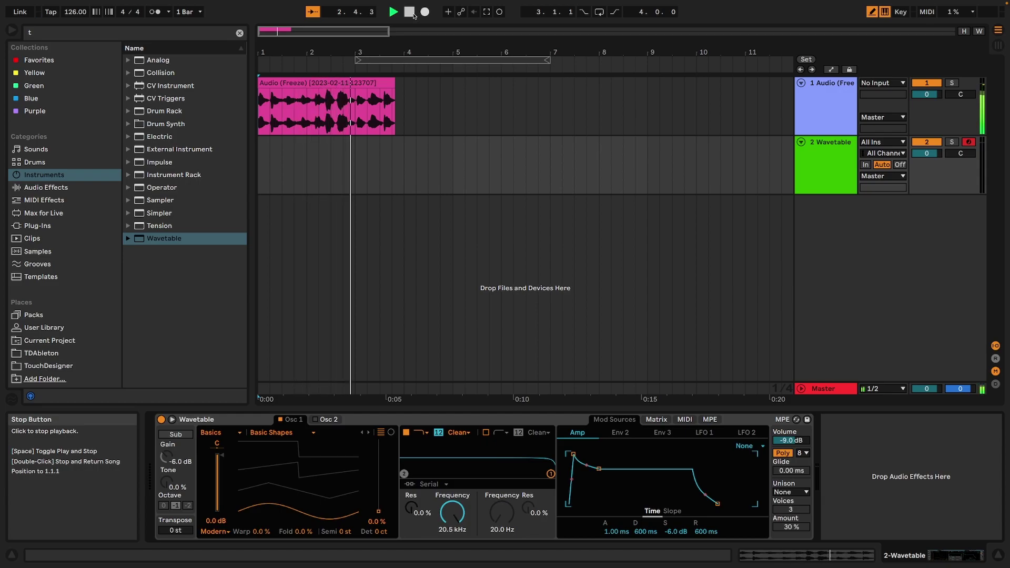
click(409, 11)
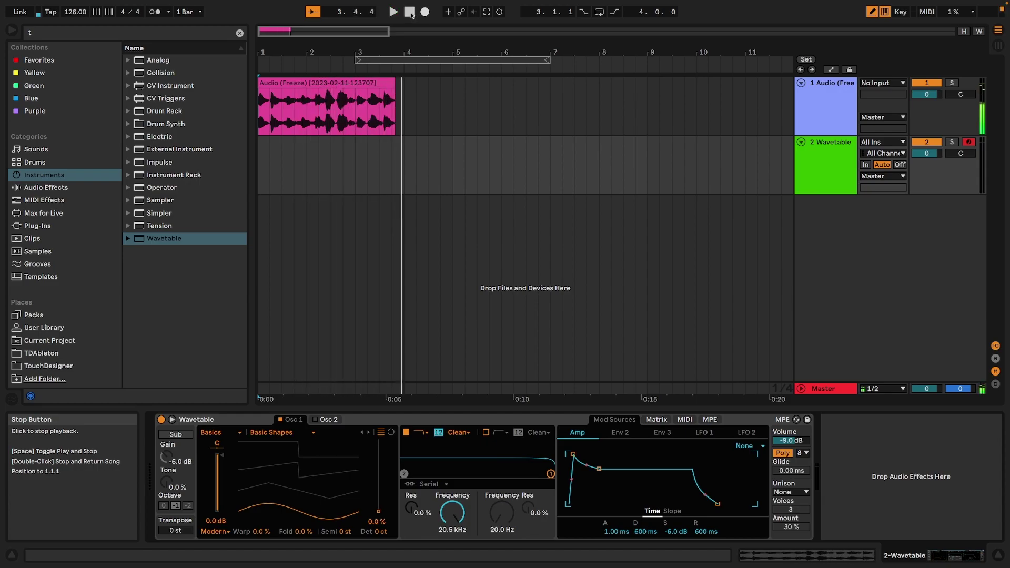
Load the frozen voice clip as Osc 1's wavetable and sweep its wave position to 100 %
click(308, 83)
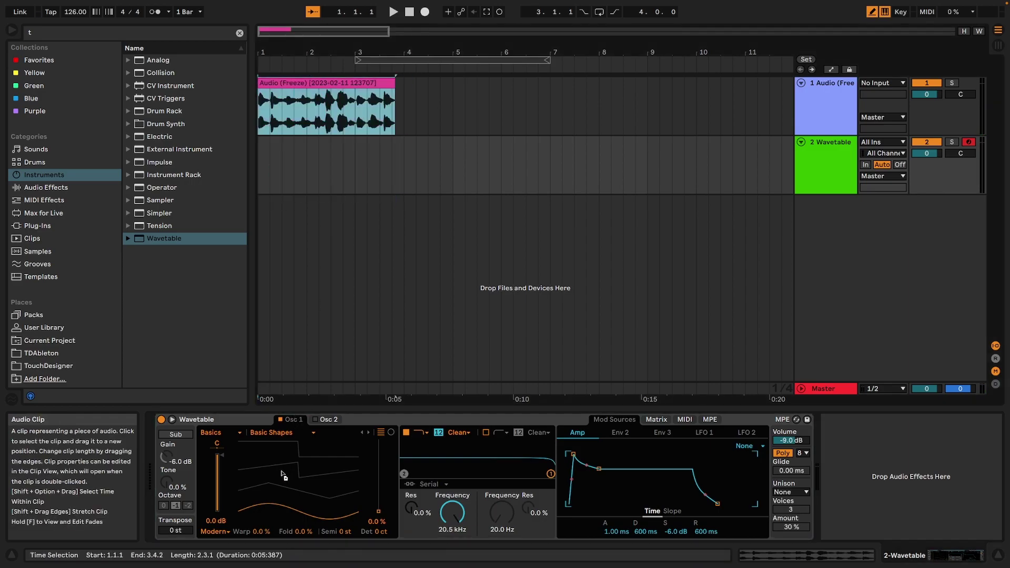
drag(282, 475, 287, 471)
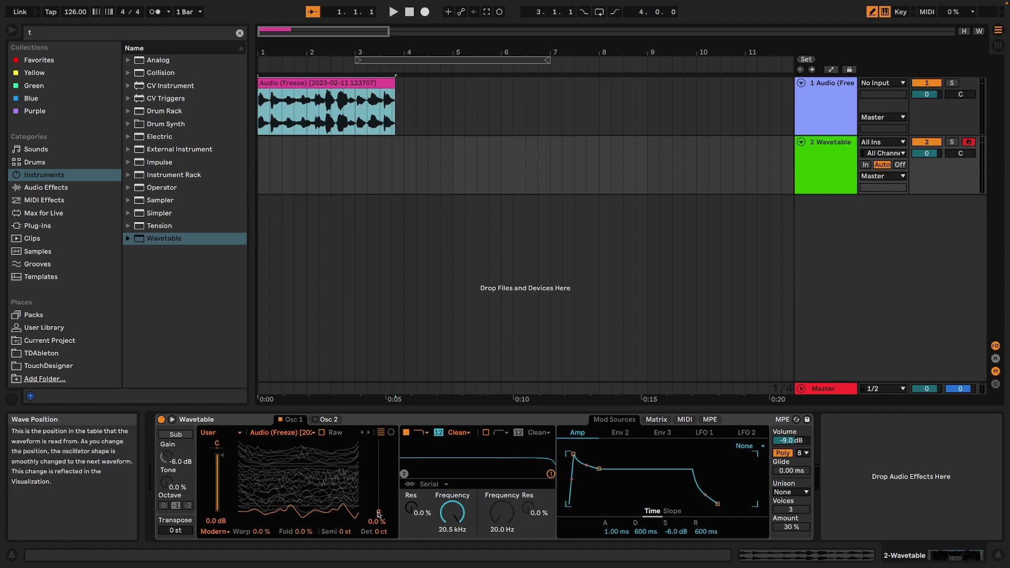
drag(378, 514, 378, 441)
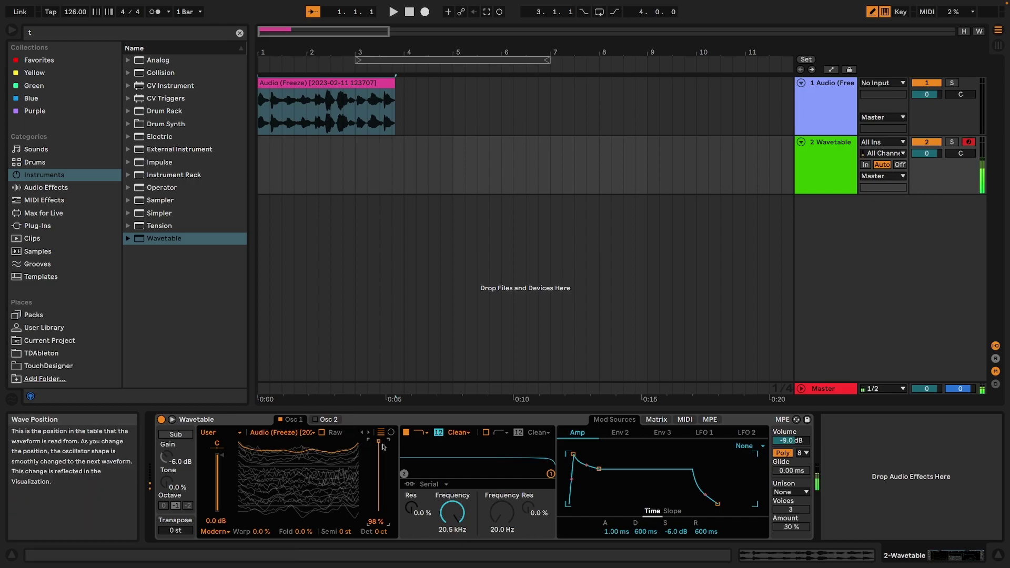
mouse_move(379, 441)
mouse_down()
mouse_move(378, 506)
mouse_move(378, 440)
mouse_up()
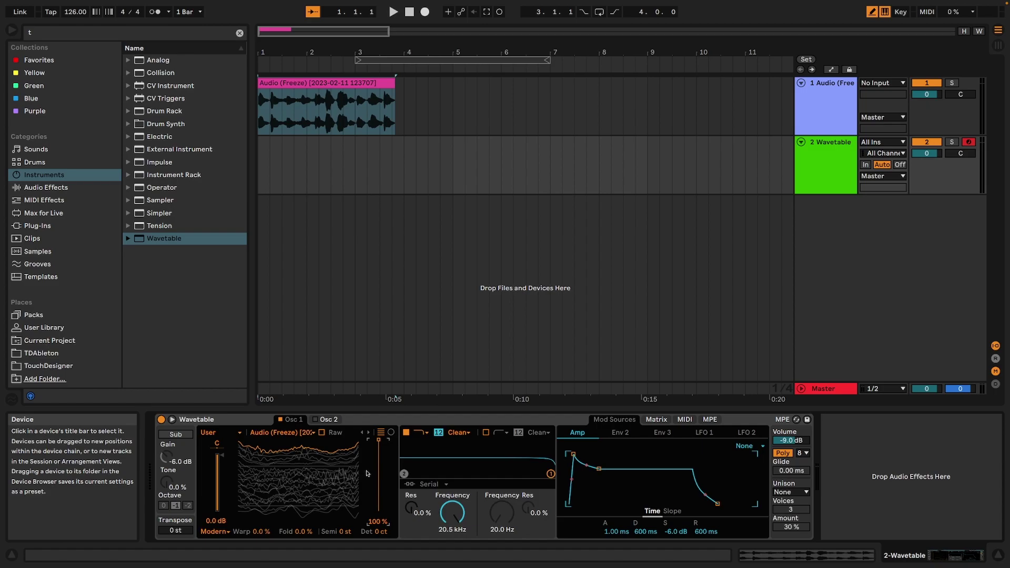
Centre Osc 1 wave position at 50 % and route LFO 1 to it at amount 50
drag(378, 443, 378, 476)
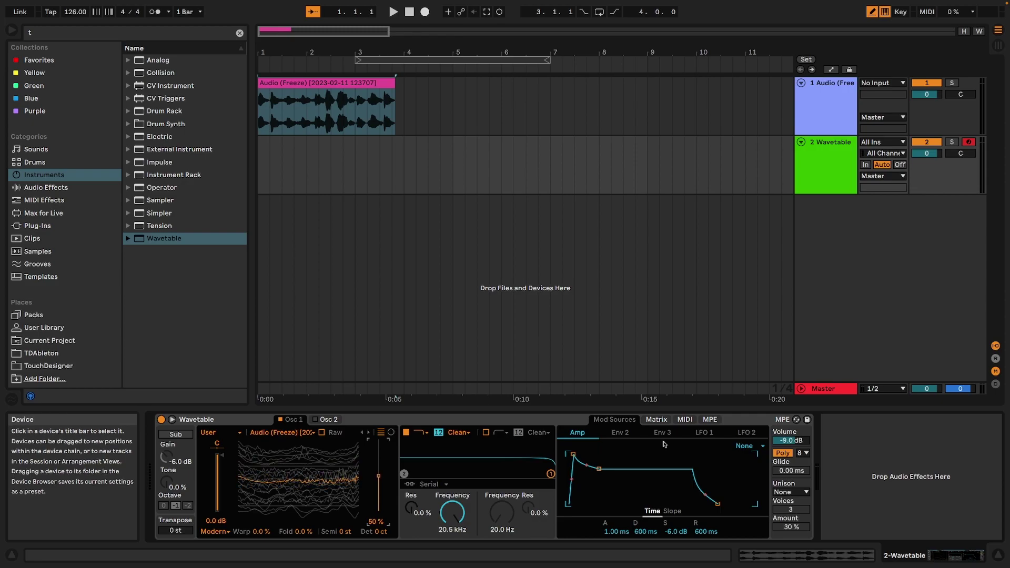
click(655, 421)
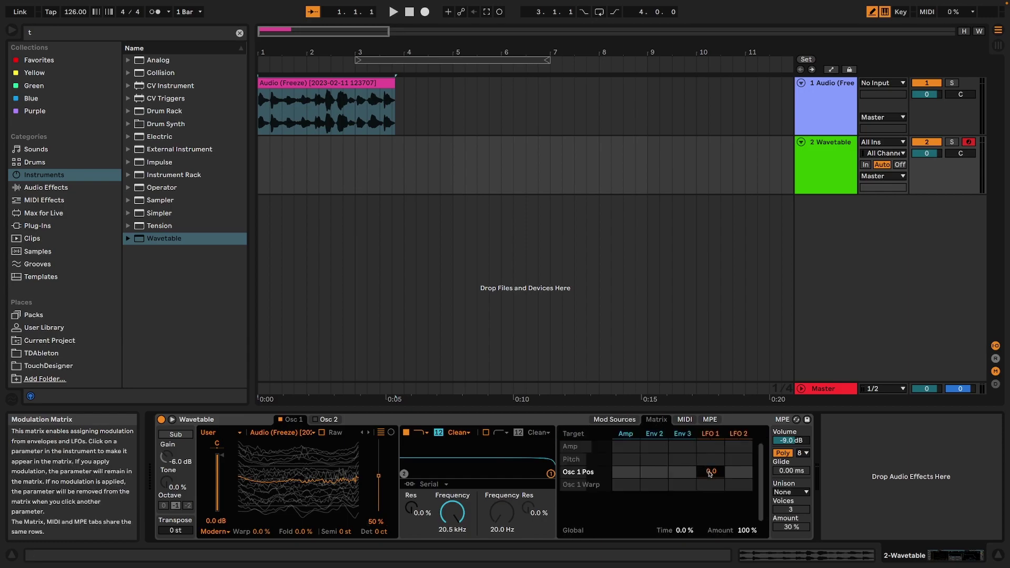
drag(711, 476, 711, 467)
drag(706, 474, 711, 474)
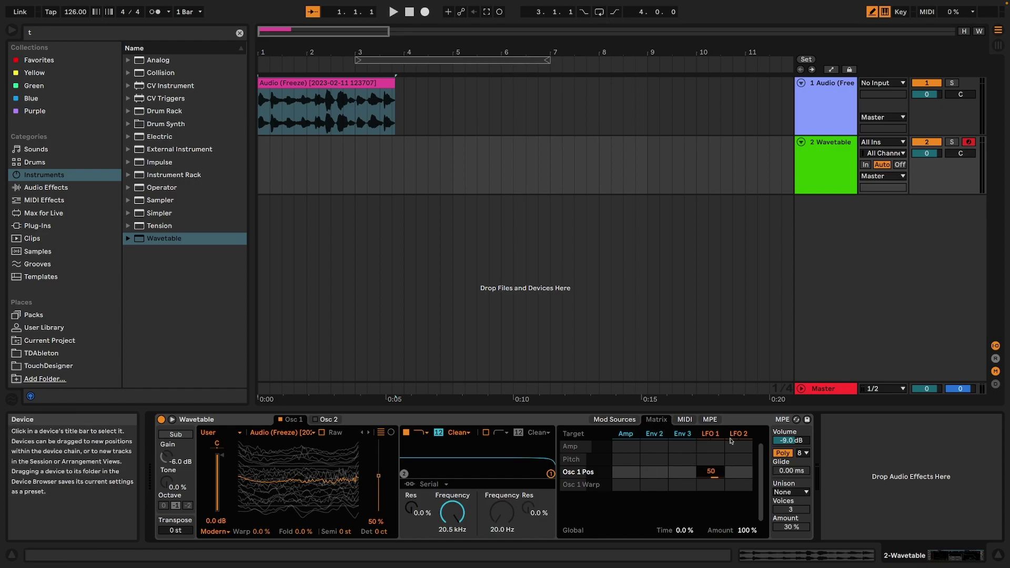
Switch LFO 1 from a sine to a triangle wave at 1.00 Hz, auditioning with a note
click(710, 435)
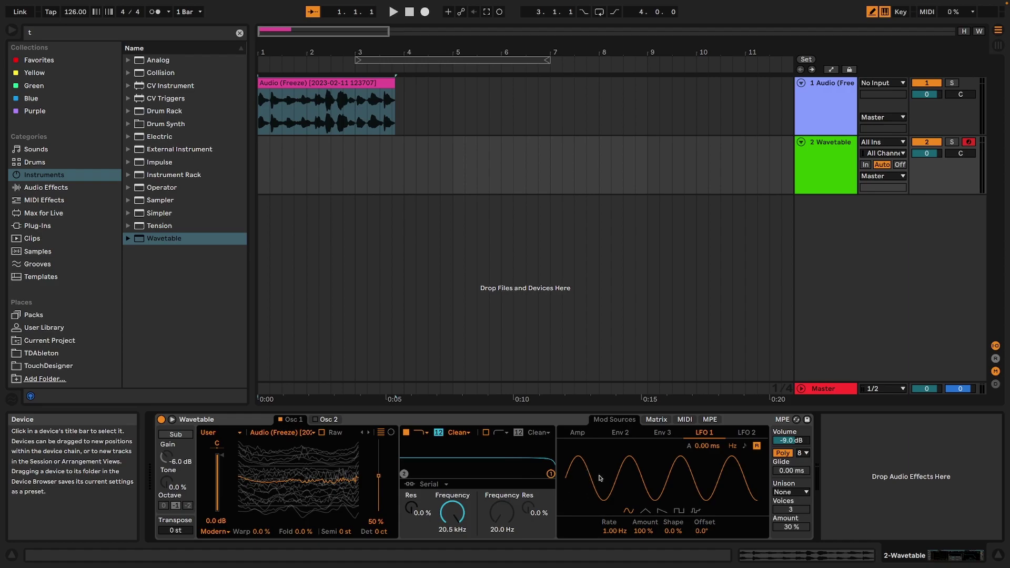
key(a)
click(647, 515)
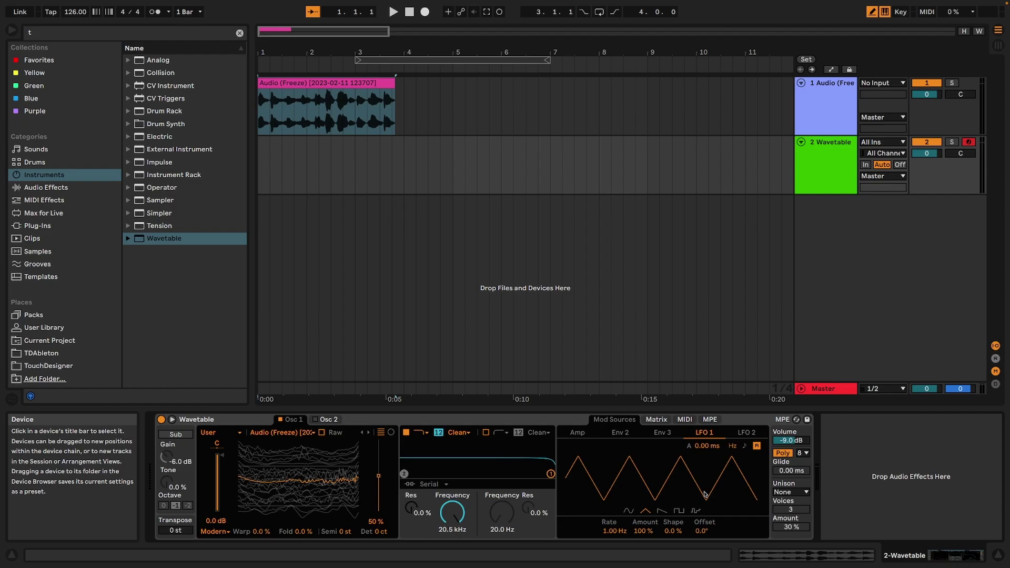
key(a)
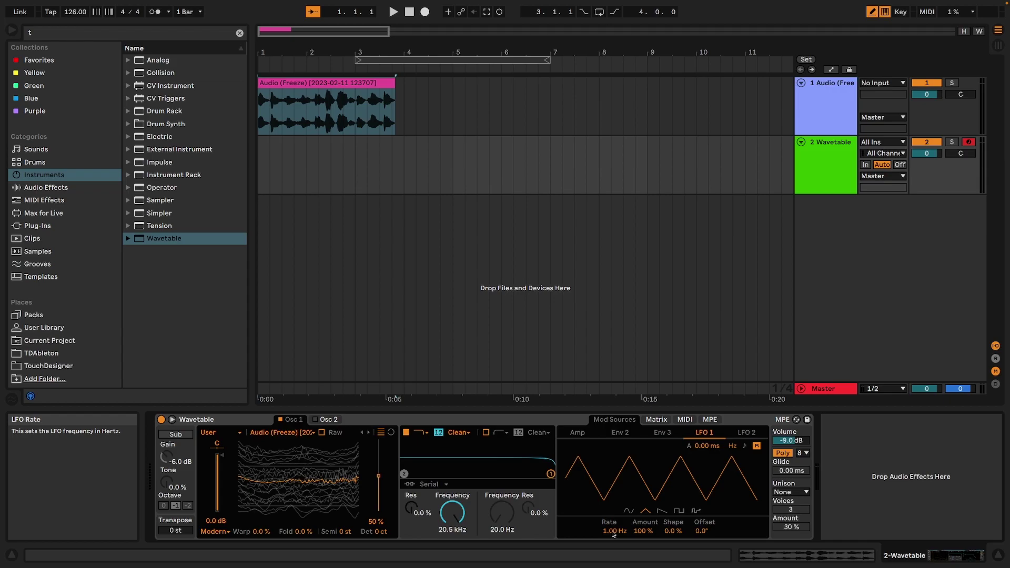
Set LFO 1 to a 0.68 Hz rate, 45 % amount and 4.7 % shape
drag(613, 534, 612, 567)
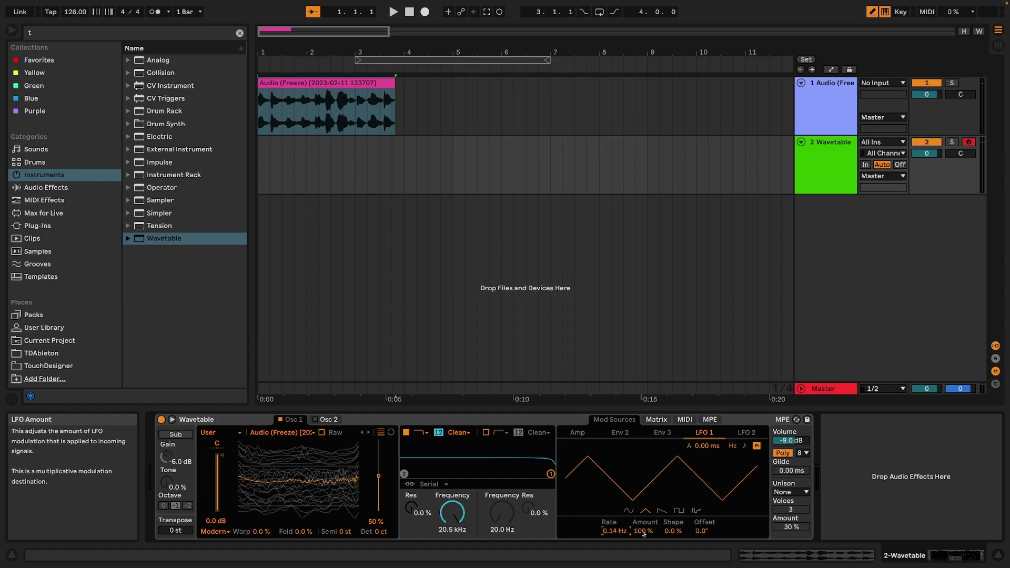
drag(643, 532, 614, 506)
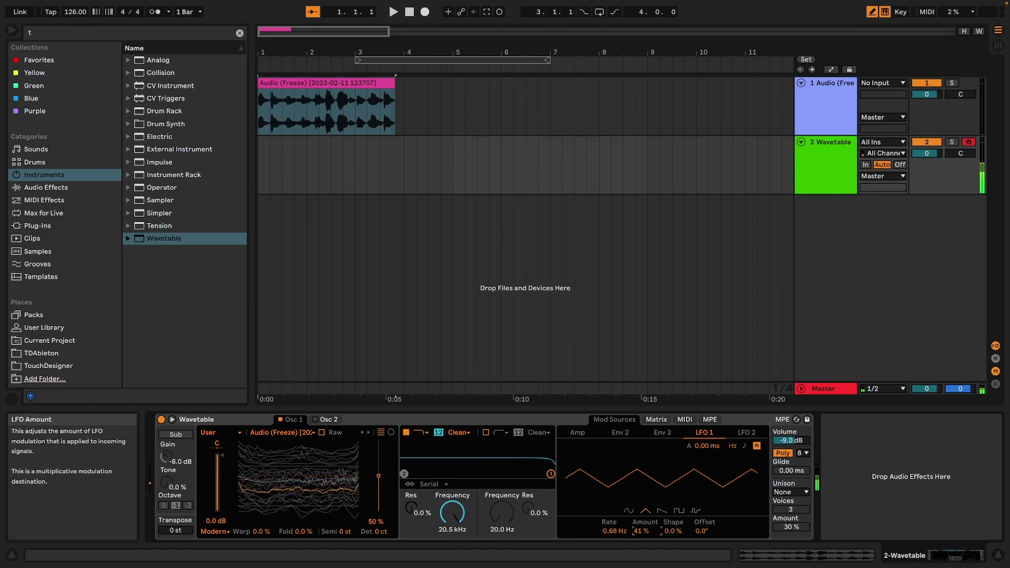
mouse_move(641, 531)
mouse_down()
mouse_move(641, 552)
mouse_move(641, 515)
mouse_up()
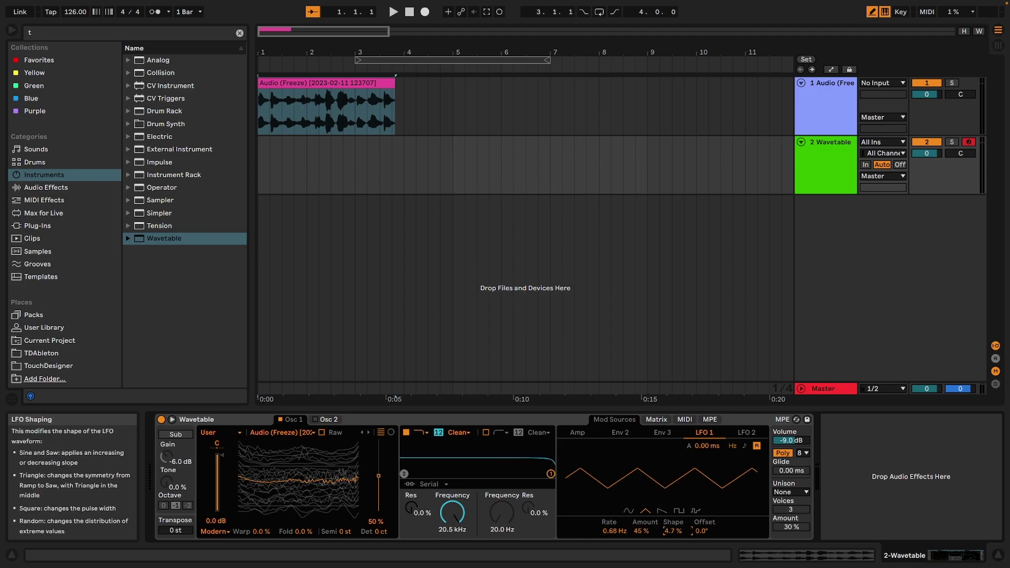
Give LFO 1 a -100 % shape (falling saw), 1.15 Hz rate and 24 % amount
drag(673, 530, 672, 486)
drag(639, 531, 639, 510)
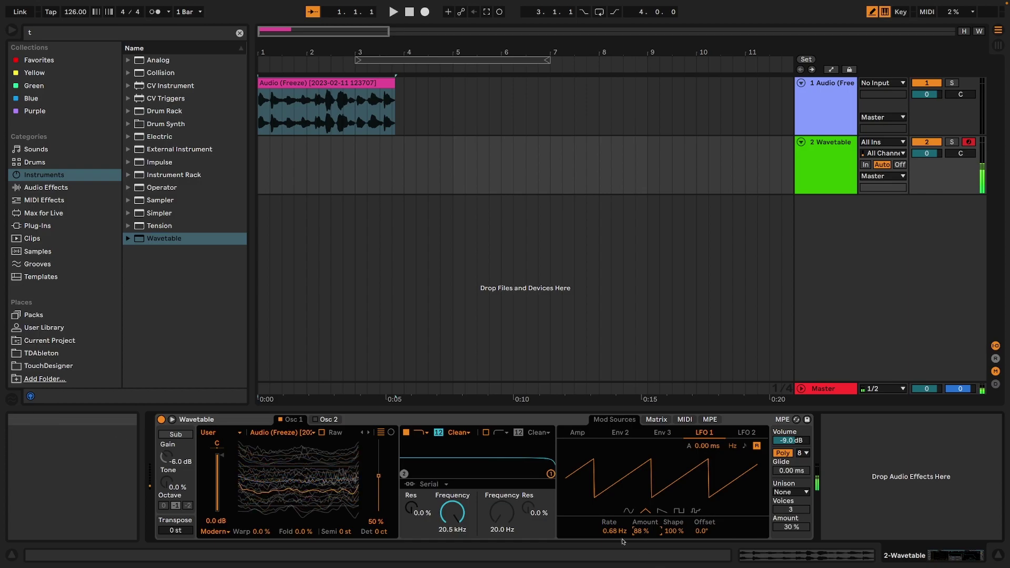
drag(614, 531, 614, 535)
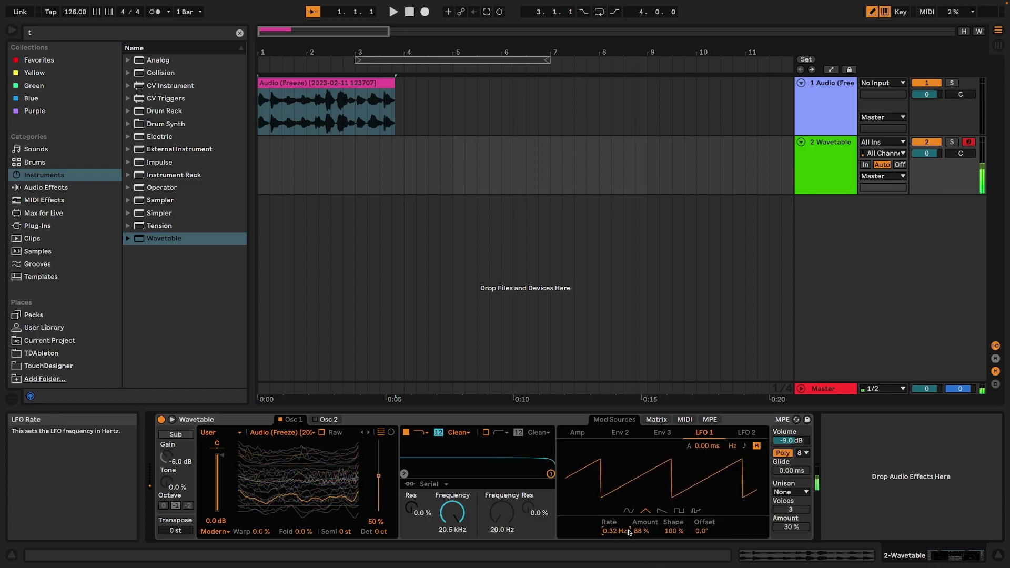
drag(677, 531, 677, 565)
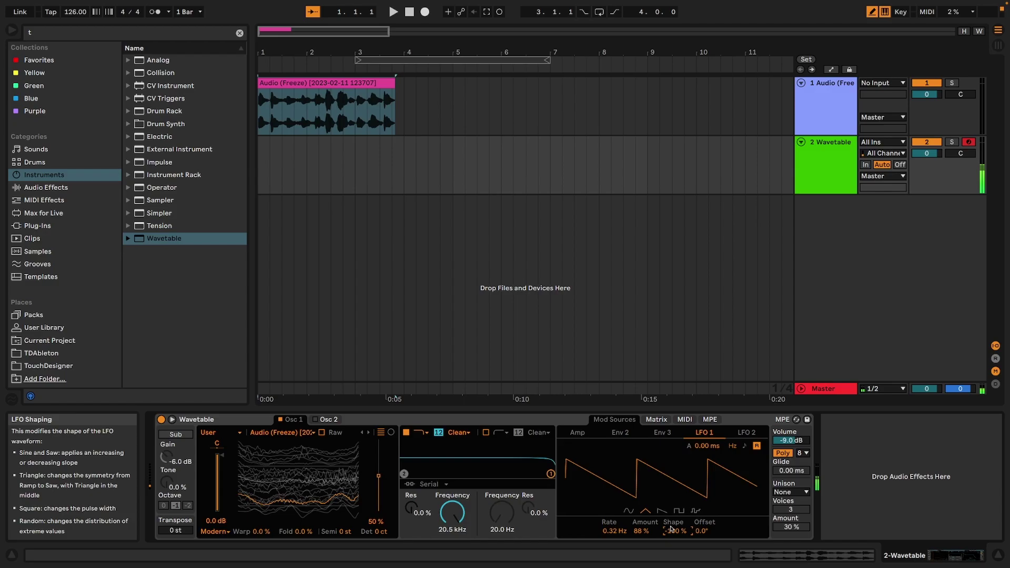
drag(641, 531, 614, 507)
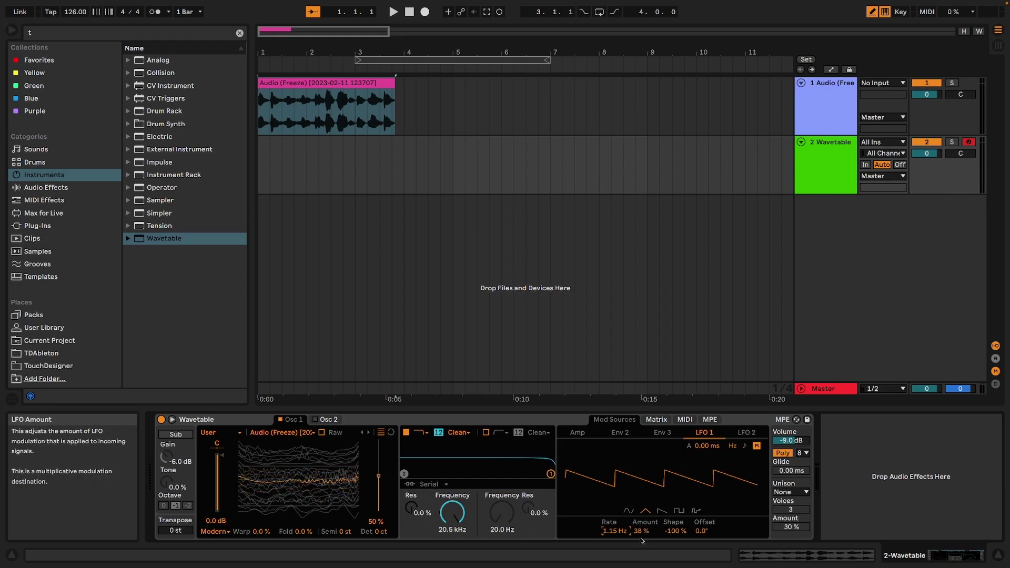
drag(641, 531, 608, 534)
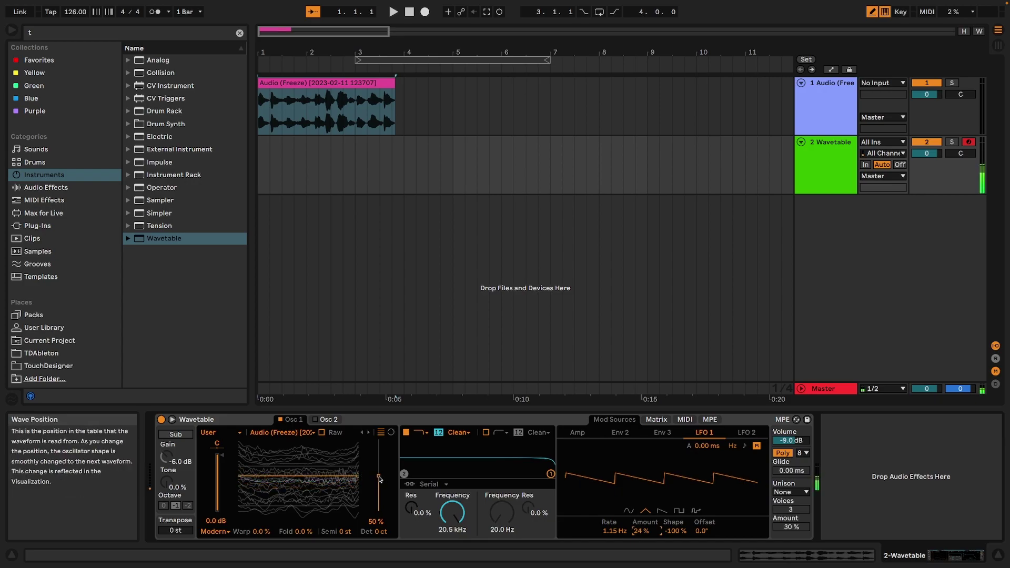
Return Osc 1 wave position to 50 % and display the Amp envelope settings
mouse_move(379, 478)
mouse_down()
mouse_move(379, 494)
mouse_move(379, 477)
mouse_up()
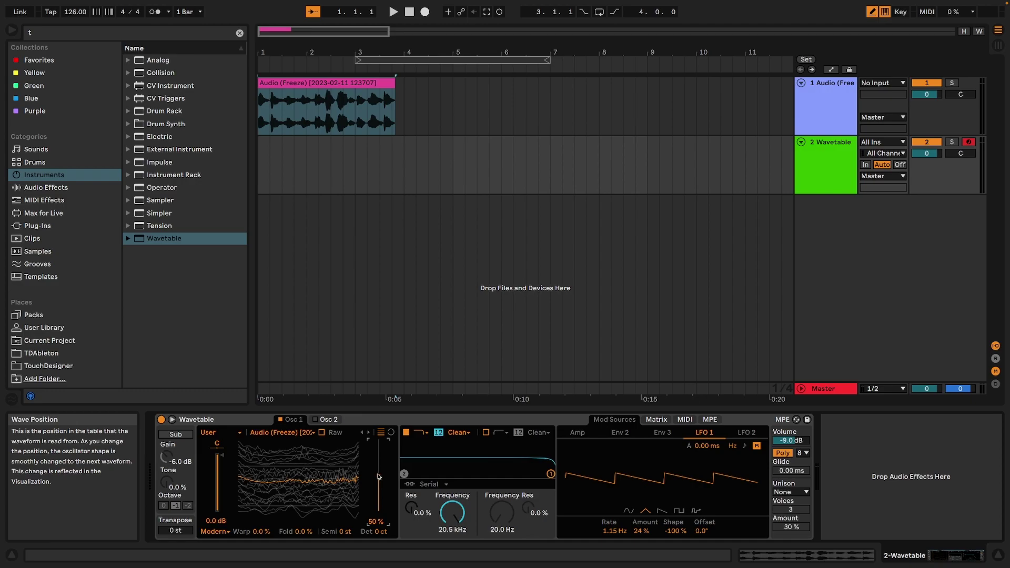
click(572, 434)
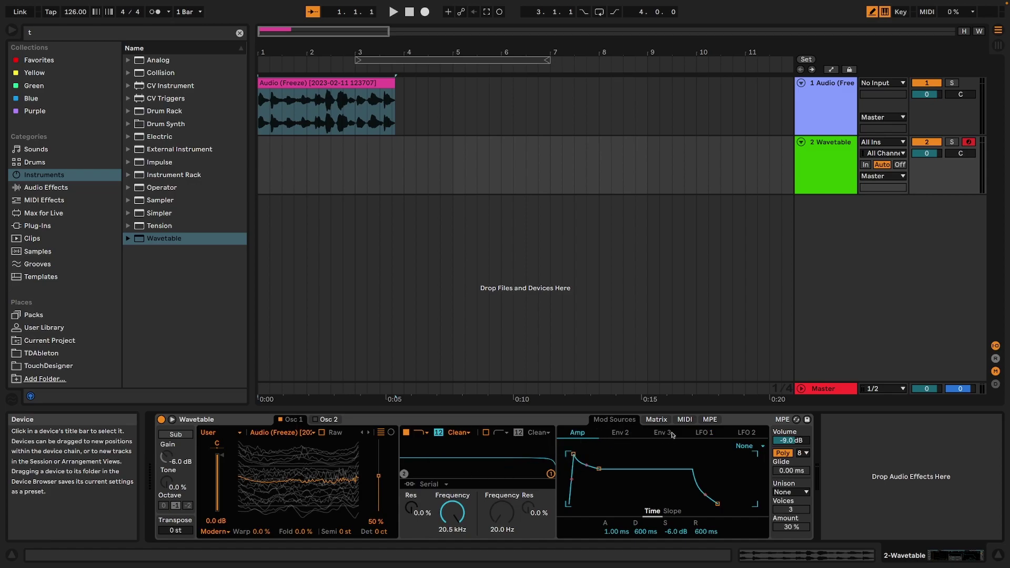
Try long and short Amp release tails, settle on 37.9 ms, and raise wave position to 96 %
click(706, 434)
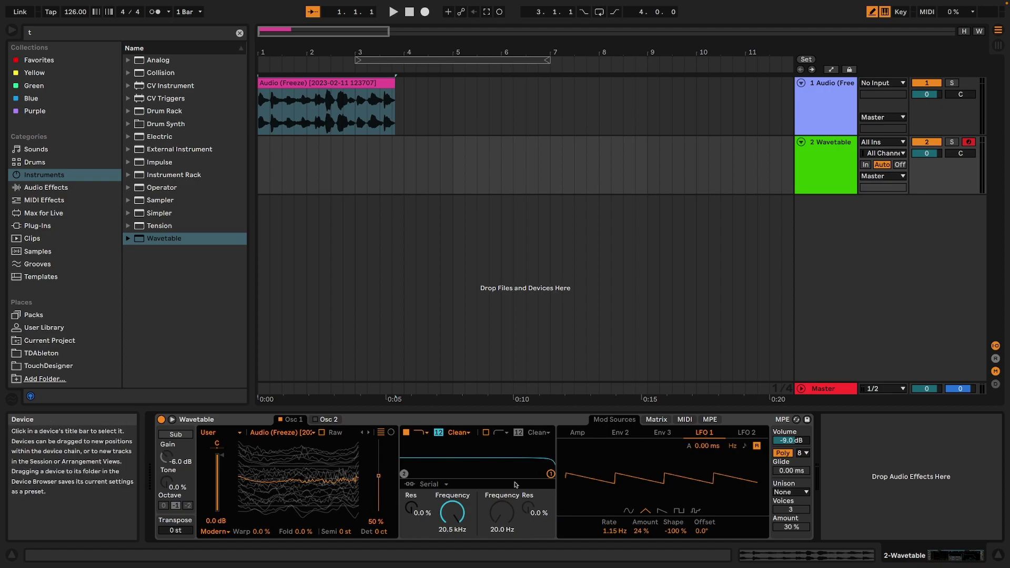
click(585, 435)
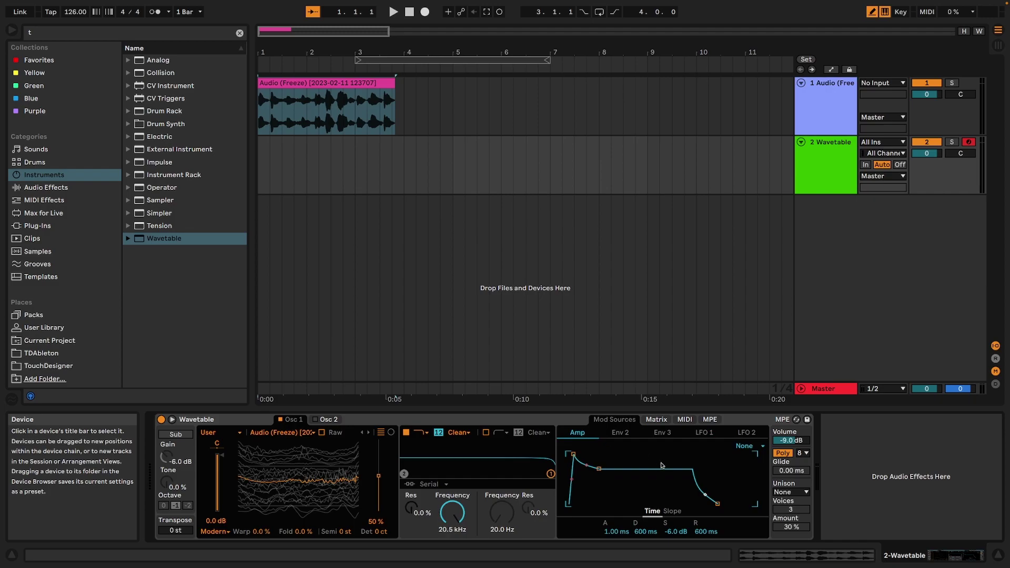
drag(723, 507, 748, 507)
key(a)
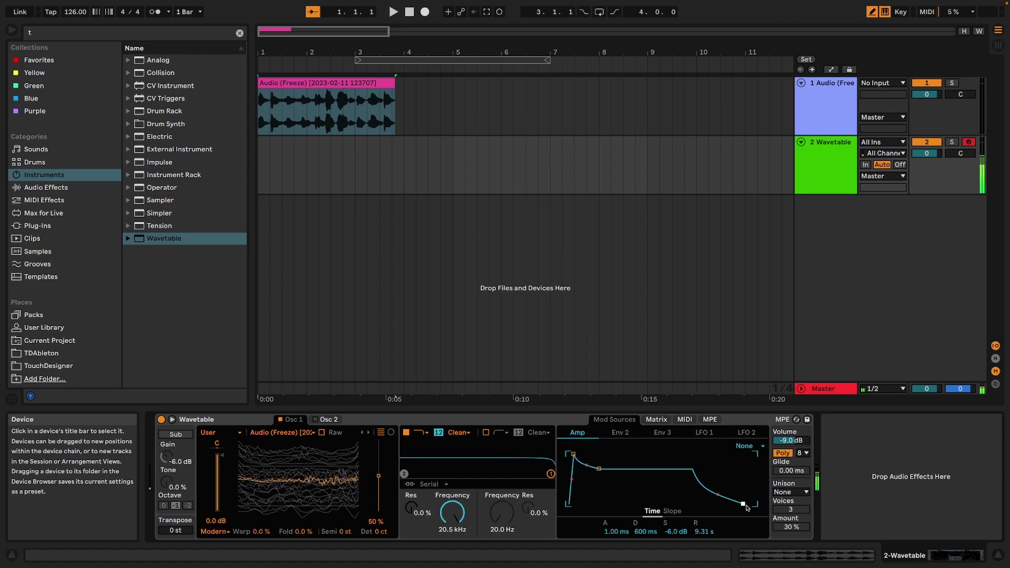
drag(379, 490, 380, 445)
drag(744, 505, 706, 505)
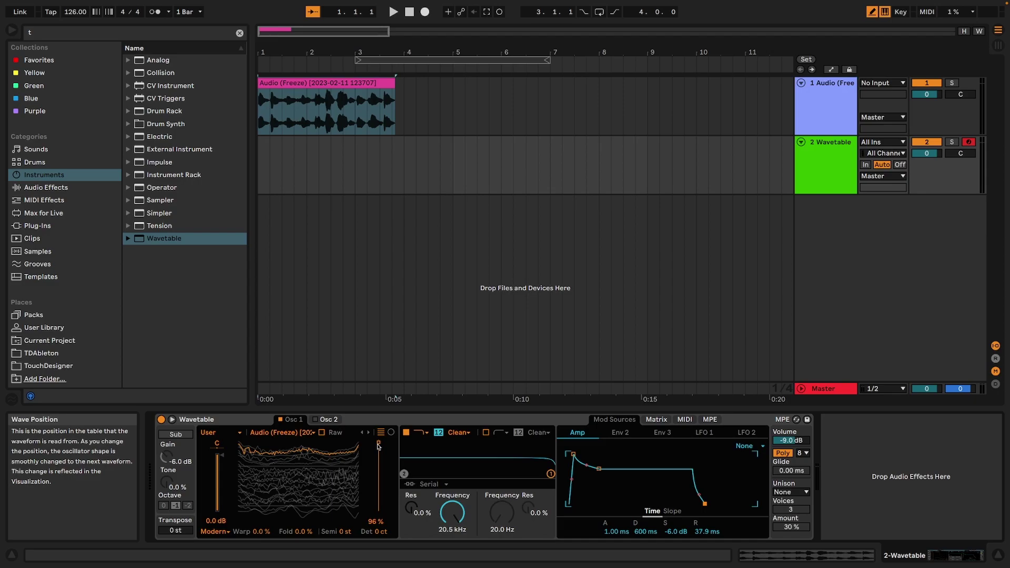
Search the browser for 'tfp inc' to list the TFP - Incrementor MIDI device
text(fp inc)
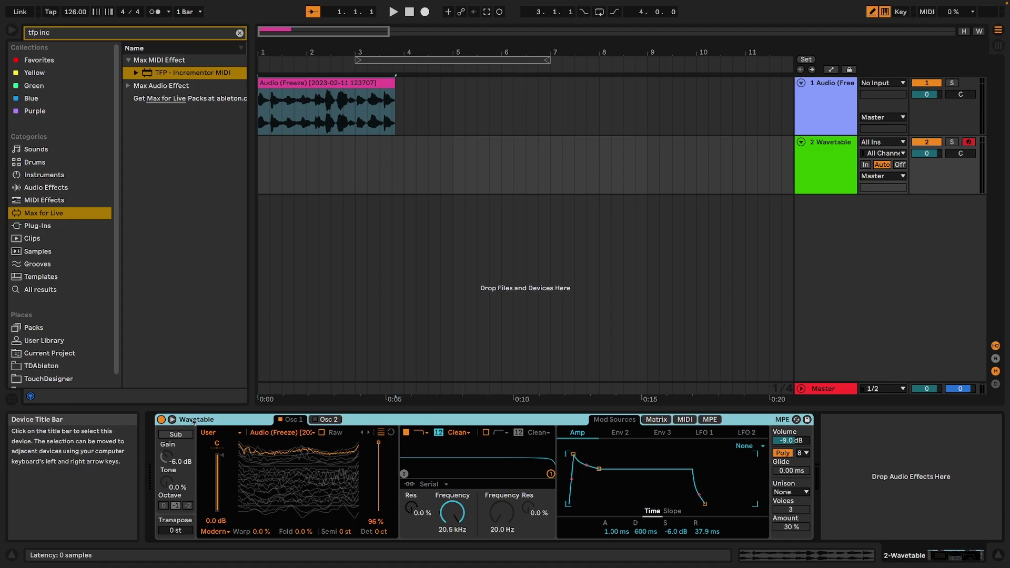
Group Wavetable into an Instrument Rack and map amp attack, decay, sustain, release to Macros 1–4
key(ctrl+g)
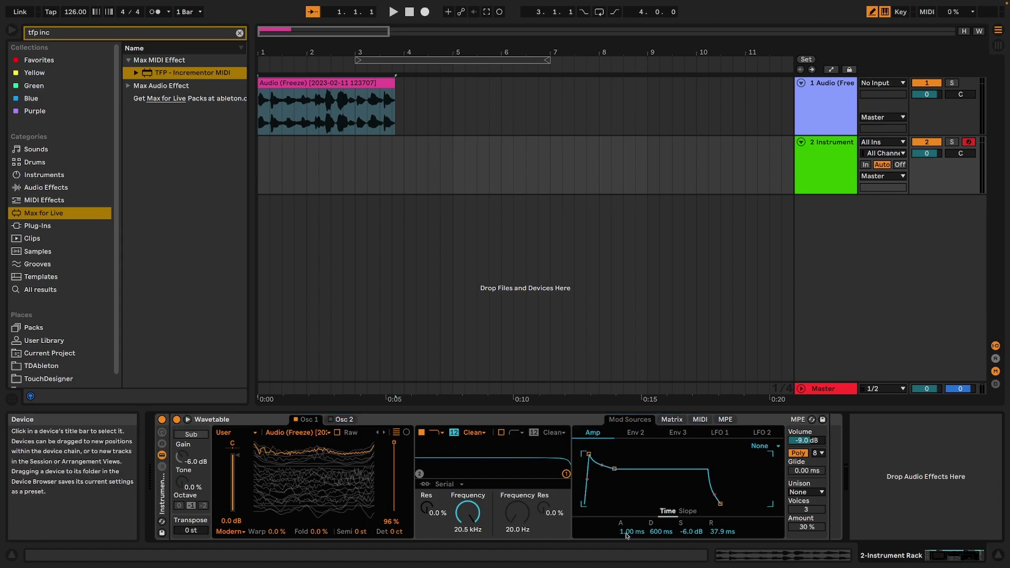
right_click(626, 534)
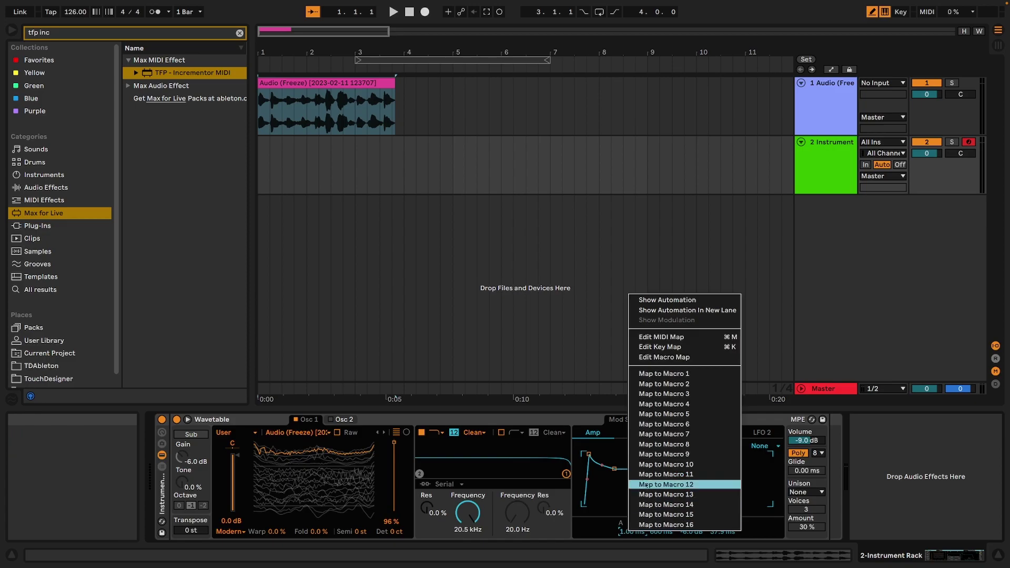
click(656, 374)
right_click(798, 532)
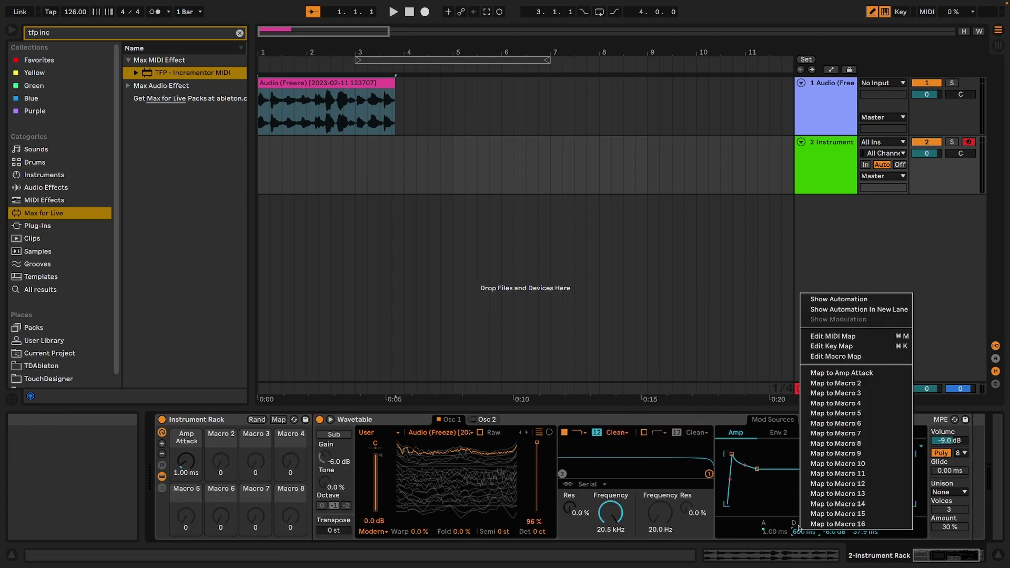
click(832, 382)
right_click(835, 532)
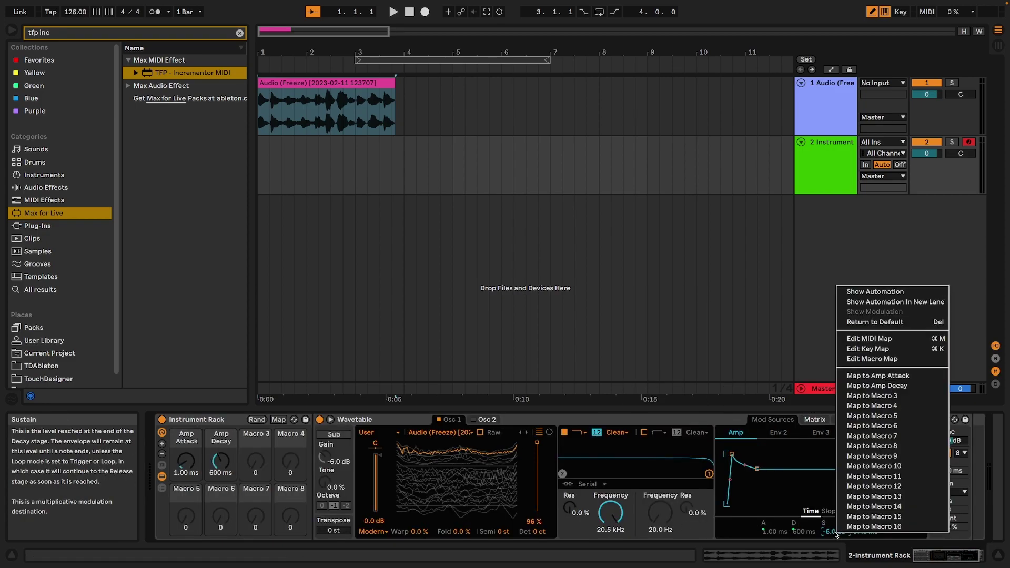
click(872, 395)
right_click(865, 532)
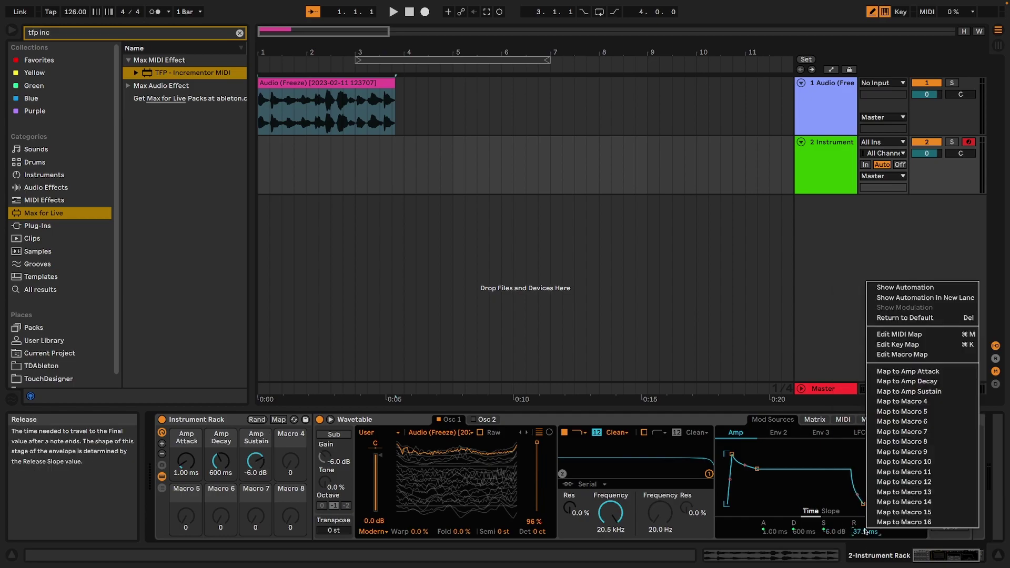
click(907, 400)
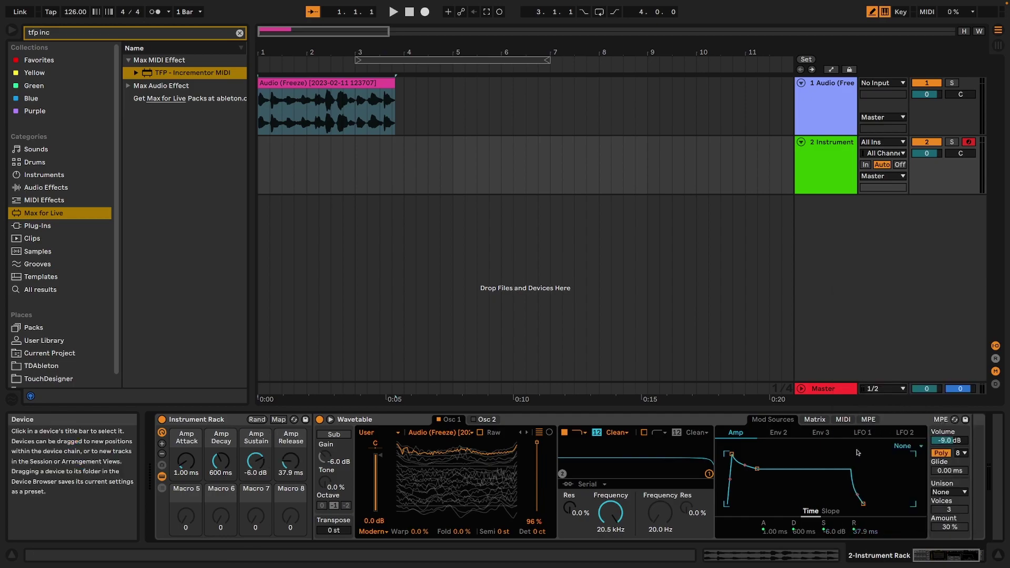
Map LFO 1 rate, amount and shape to Macros 5–7, and reset wave position to 50 %
click(777, 434)
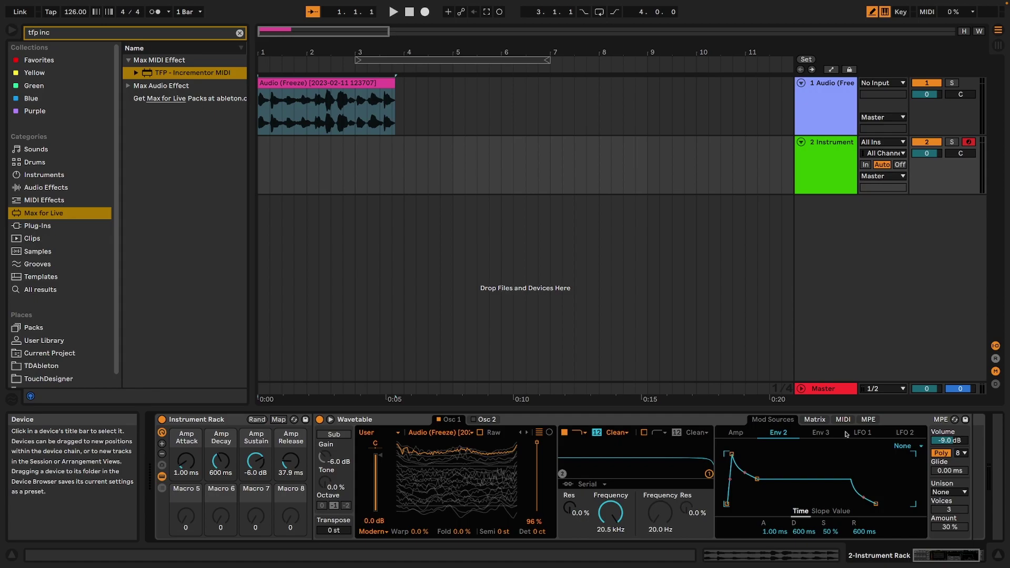
click(871, 435)
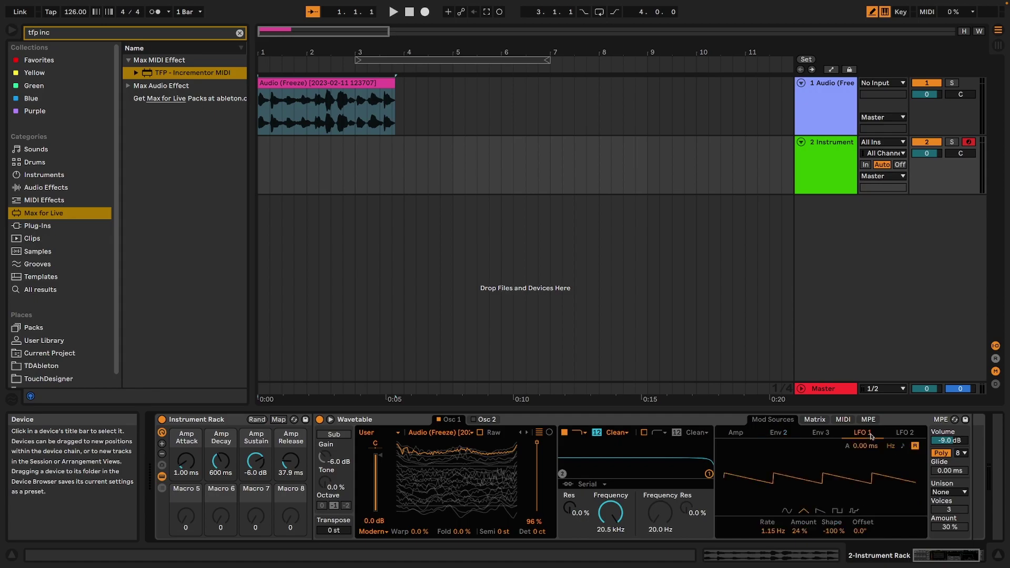
right_click(776, 533)
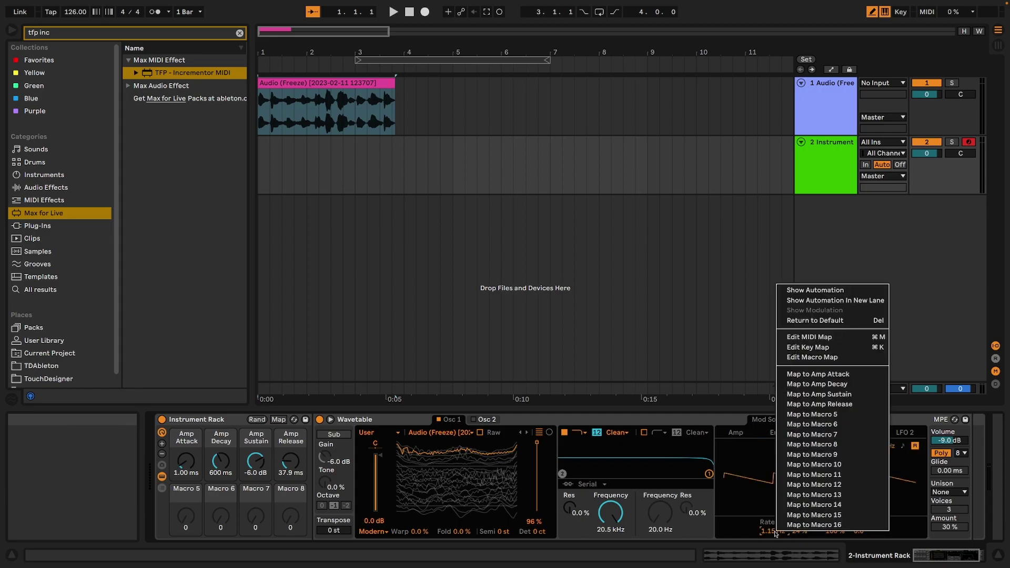
click(814, 415)
right_click(806, 531)
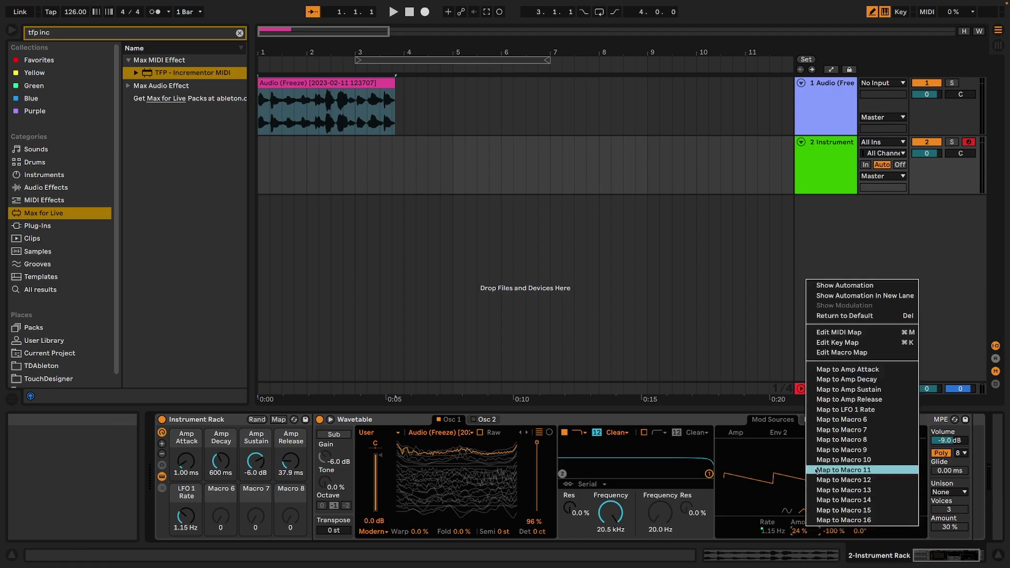
click(827, 419)
right_click(836, 531)
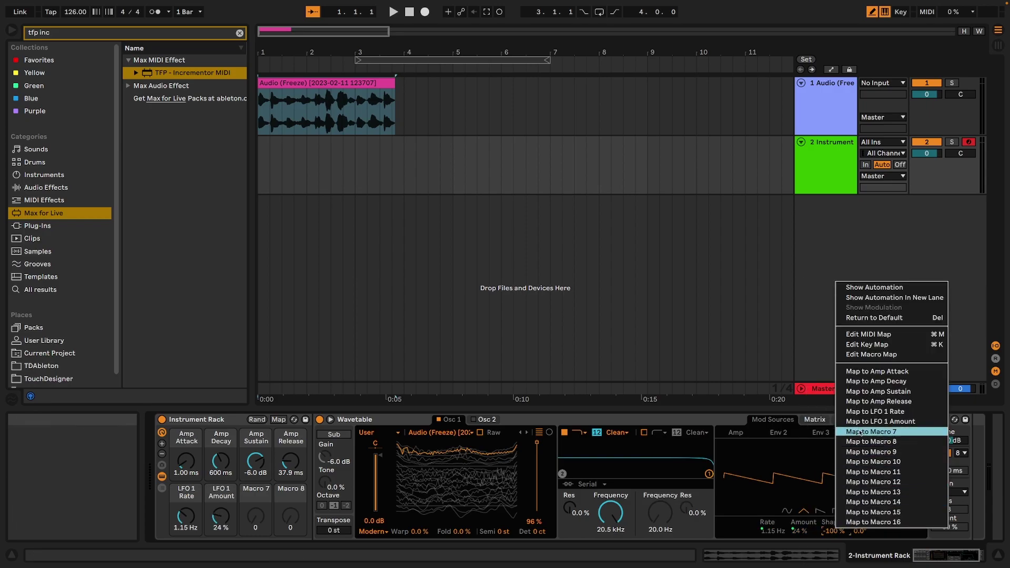
click(871, 432)
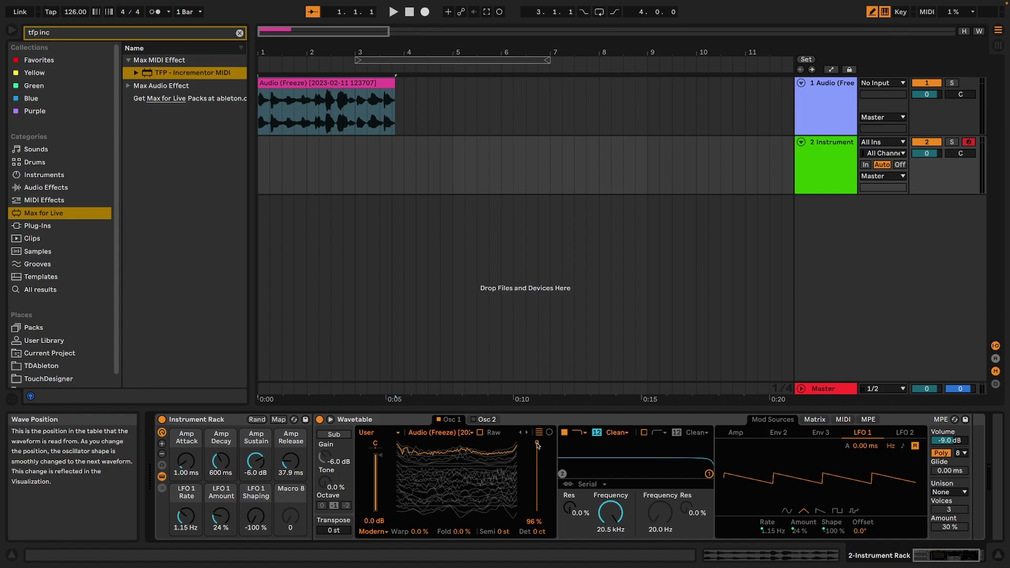
drag(538, 445, 538, 475)
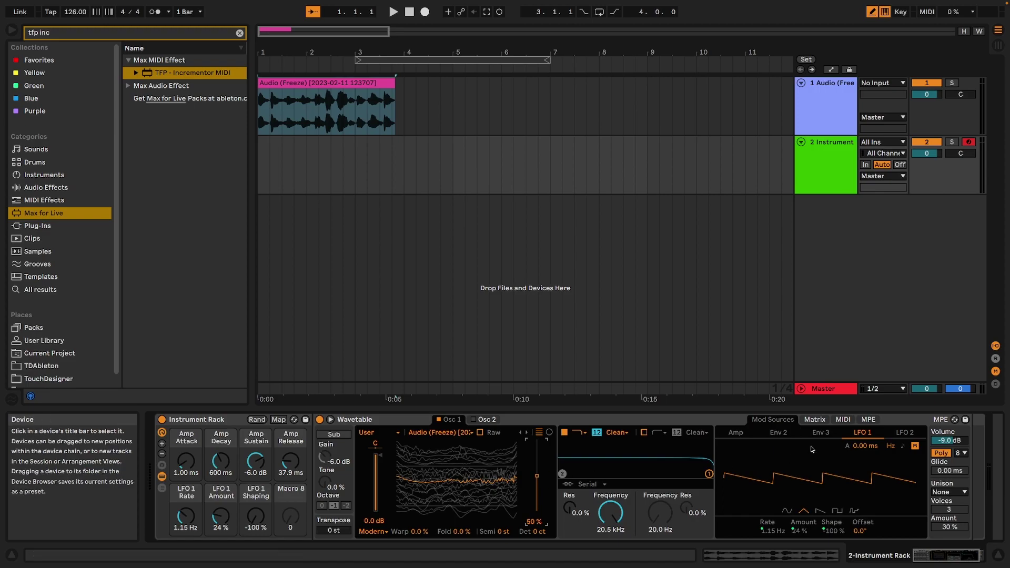
Raise the MIDI matrix Rand modulation of Osc 1 position from 84 to 100
click(867, 419)
click(842, 419)
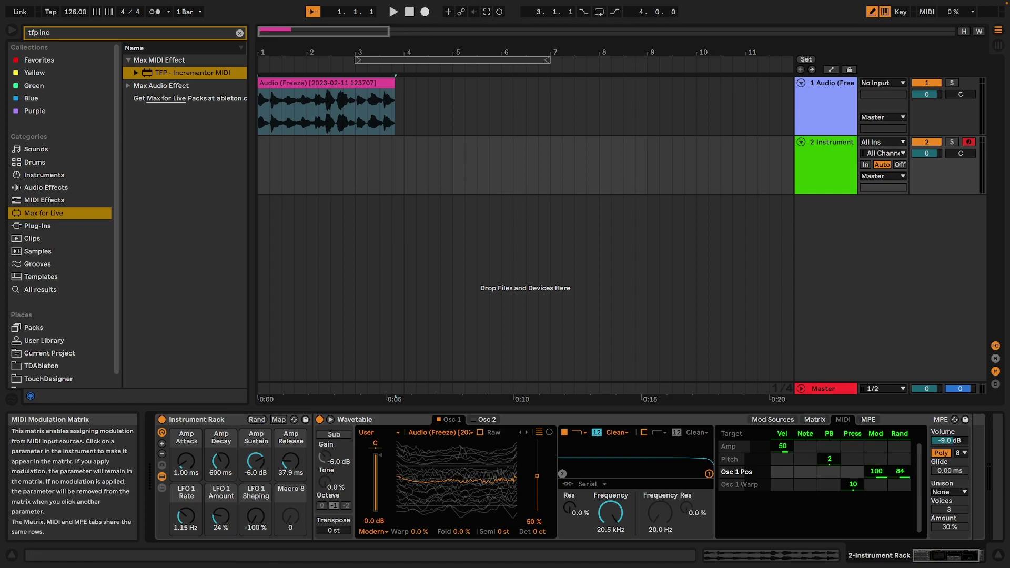
drag(901, 472, 900, 463)
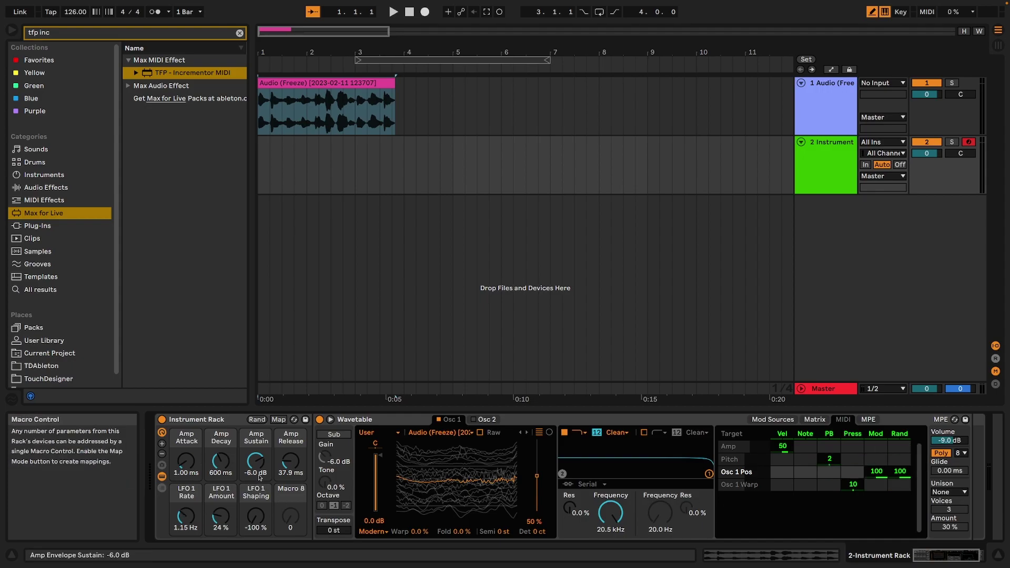
click(354, 420)
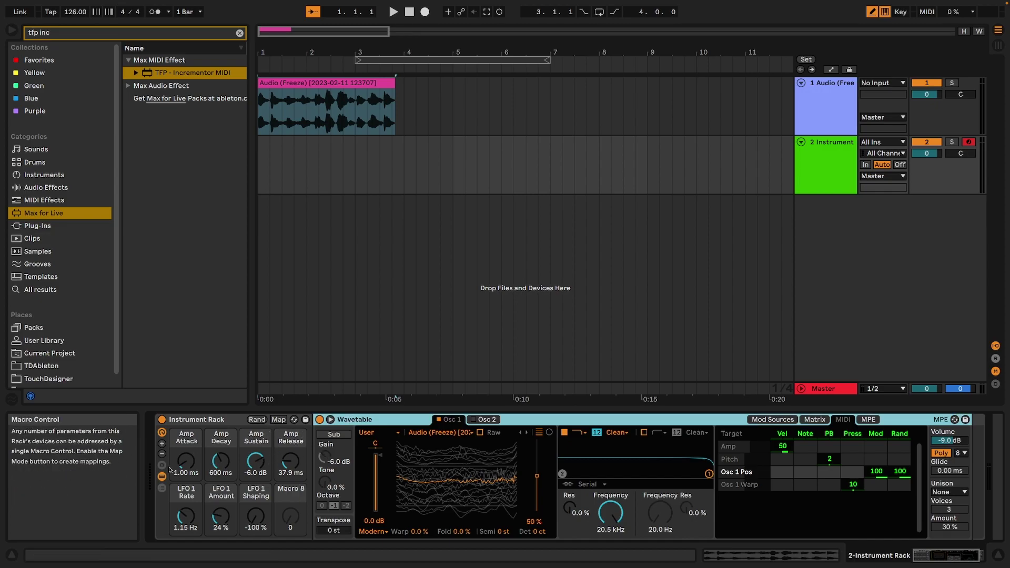
Duplicate the Wavetable chain in the rack's chain list with Ctrl+D
click(162, 488)
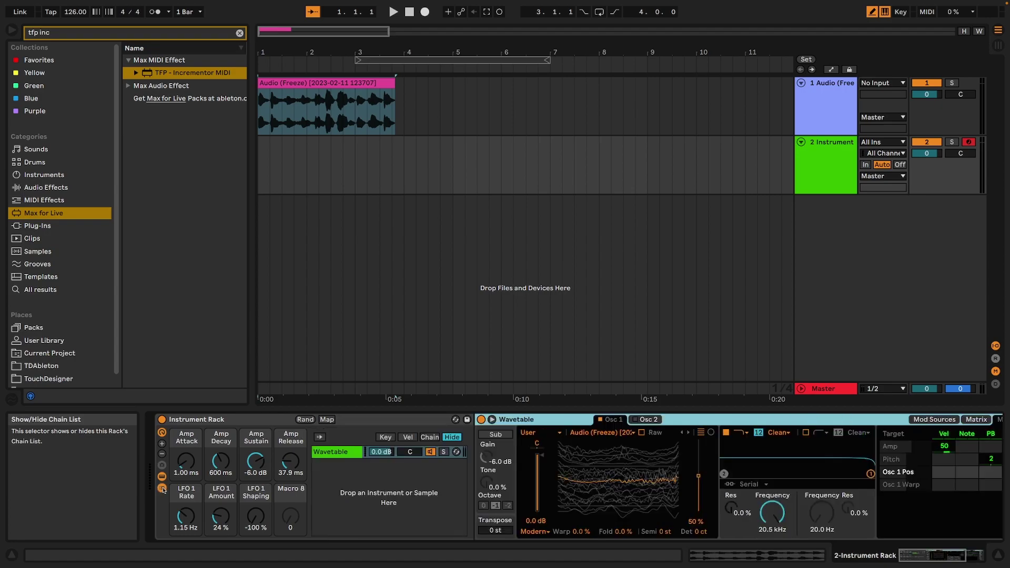
click(319, 453)
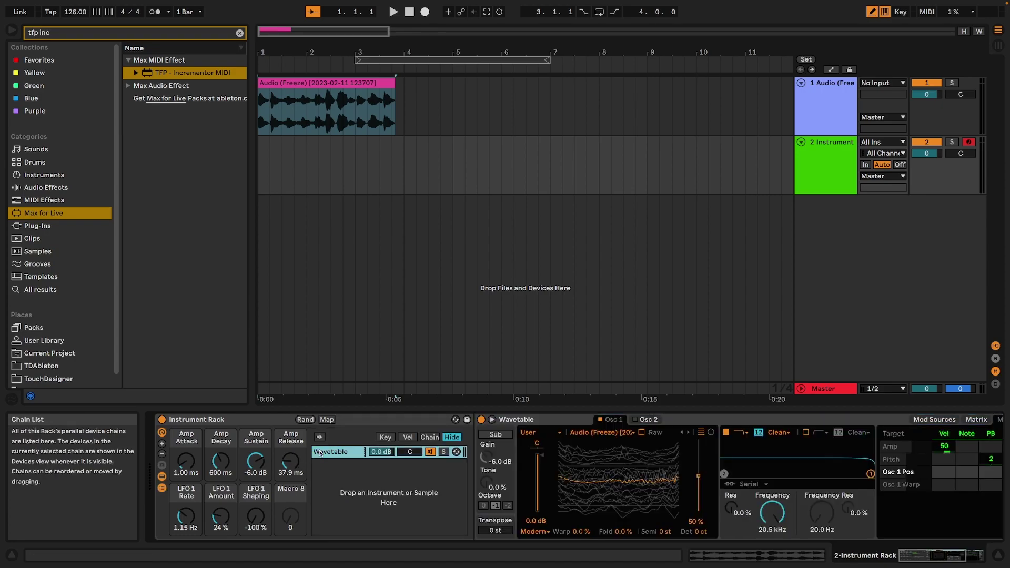
key(ctrl+d)
key(ctrl+d)
key(ctrl+d)
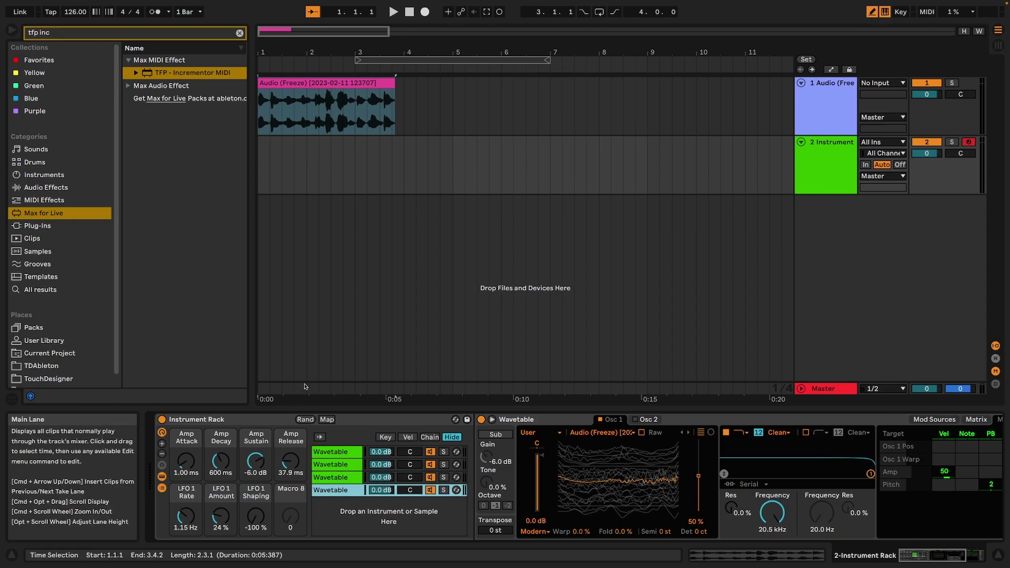
Stagger the chain-select zones one step apart, moving the third chain's zone one step right
click(430, 437)
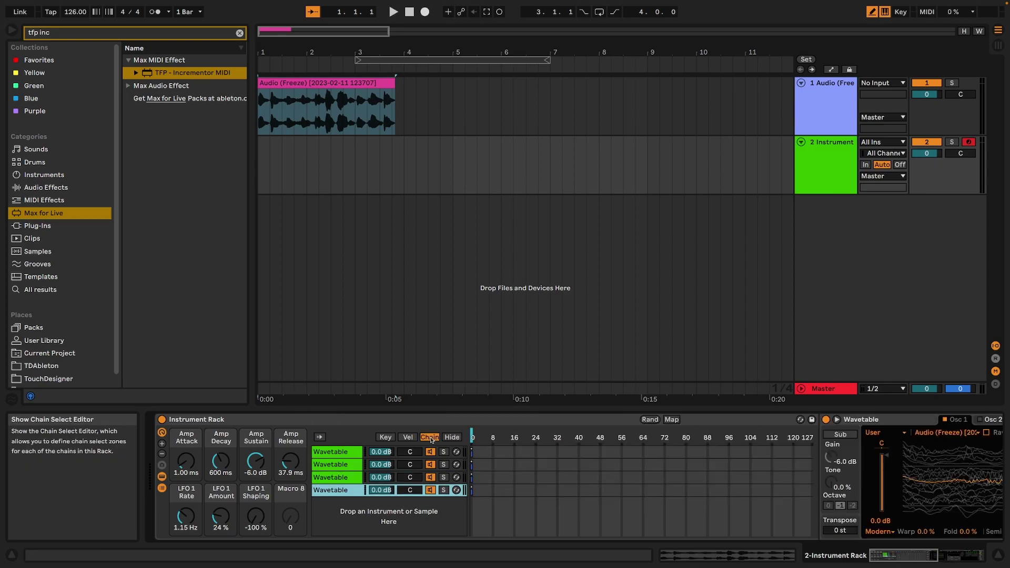
click(474, 478)
drag(474, 477, 479, 491)
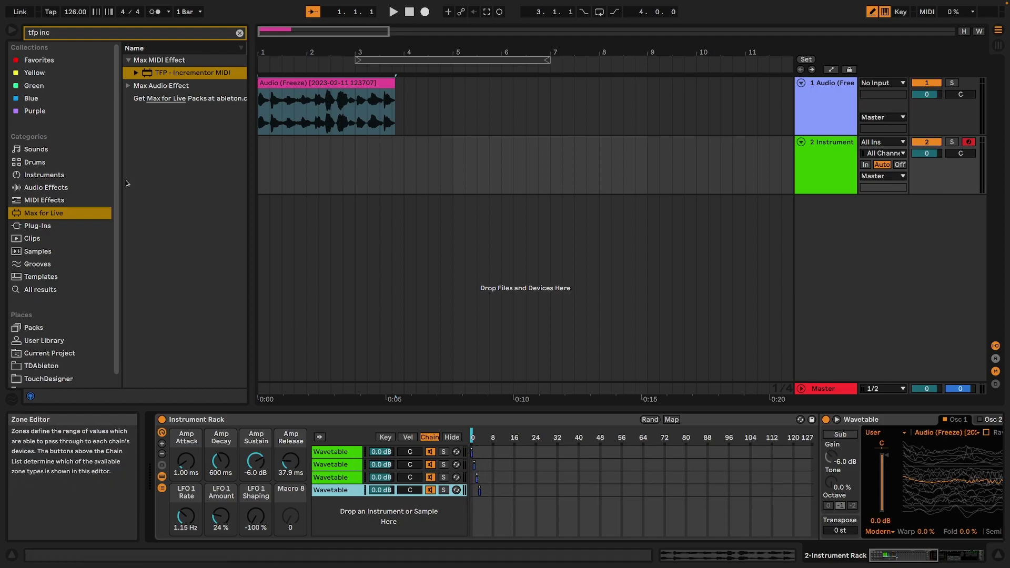
Load TFP - Incrementor MIDI ahead of the rack and set its maximum value to 3
double_click(147, 70)
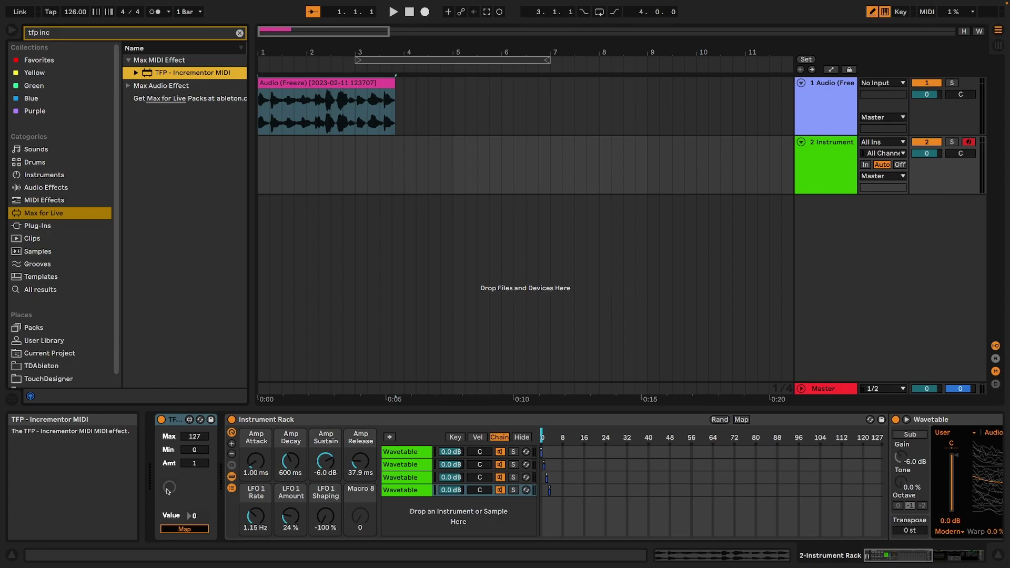
click(177, 421)
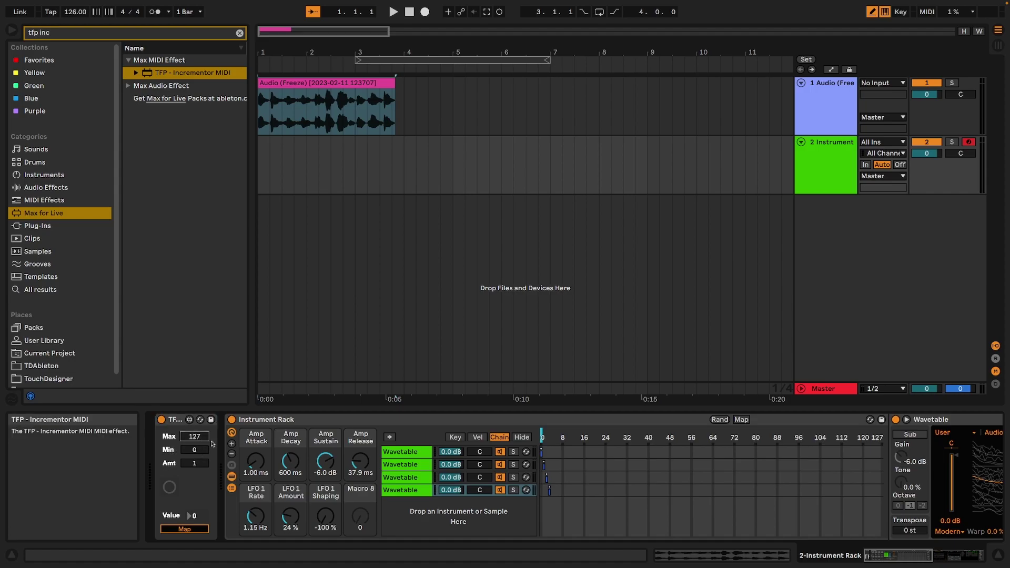
text(3)
key(Return)
Map the Incrementor to the rack's Chain Select Ruler and set the Amp Release macro to 2.18 s
click(184, 530)
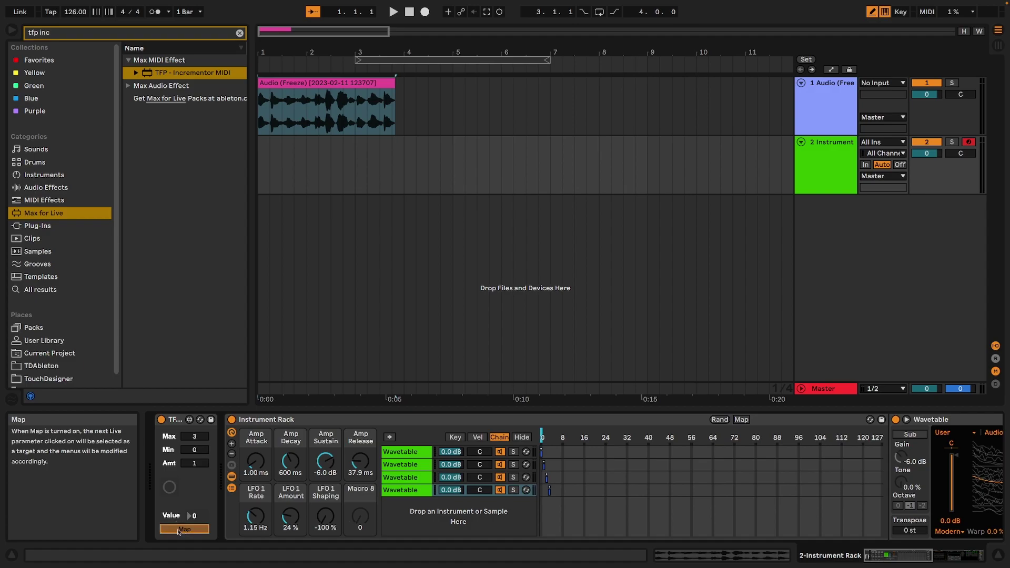
click(543, 438)
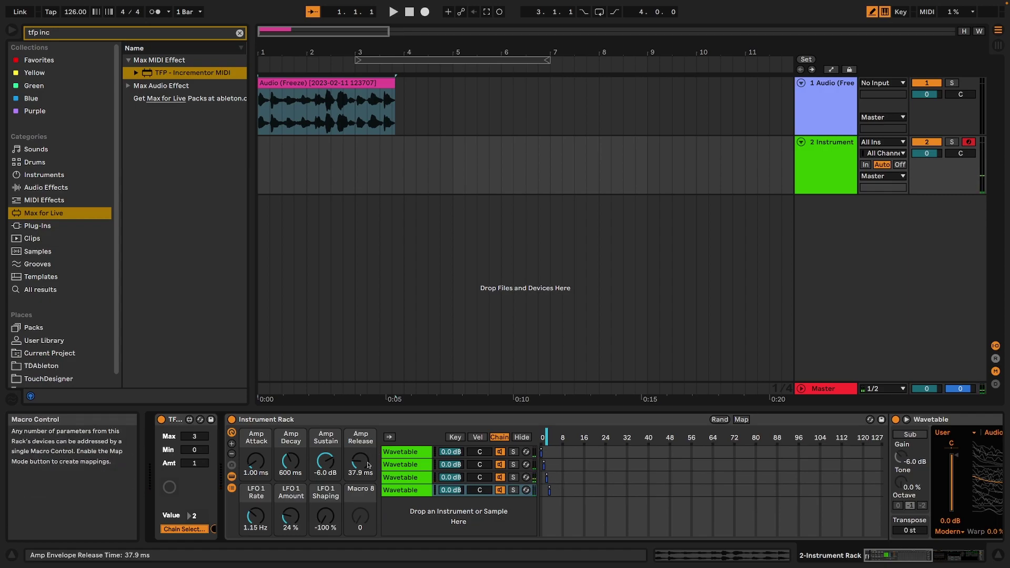
drag(369, 455, 369, 389)
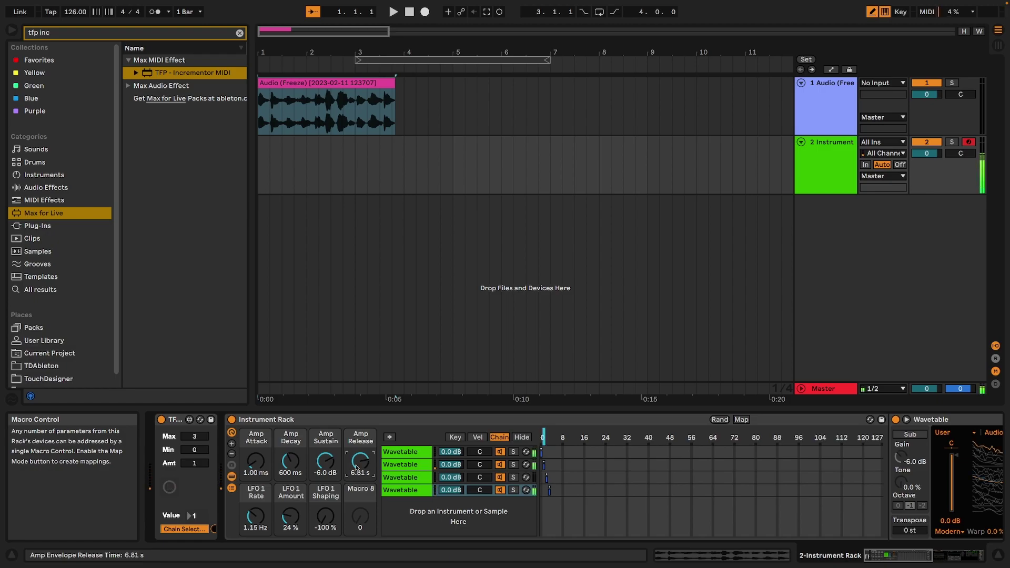
drag(360, 460, 360, 481)
Lower Osc 1 wave position to 34% and give Osc 1 Pos a random modulation amount of 50
click(931, 553)
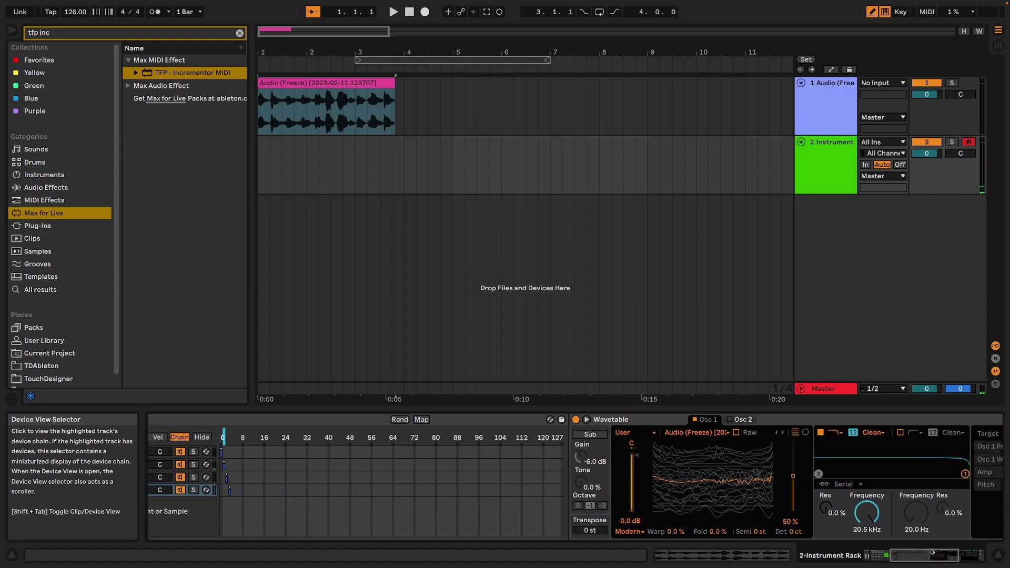
drag(777, 476, 777, 489)
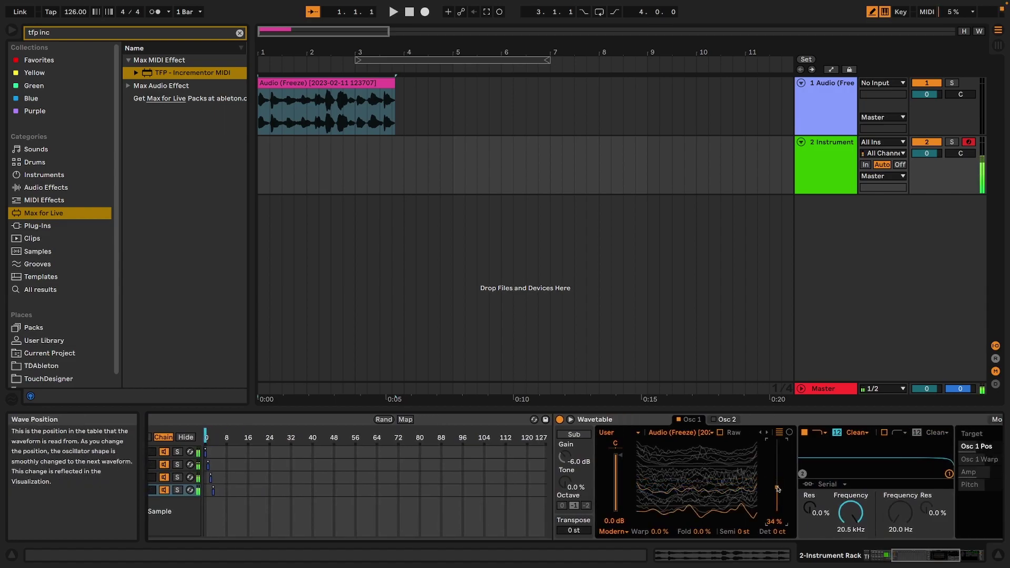
scroll(777, 489, right, 5)
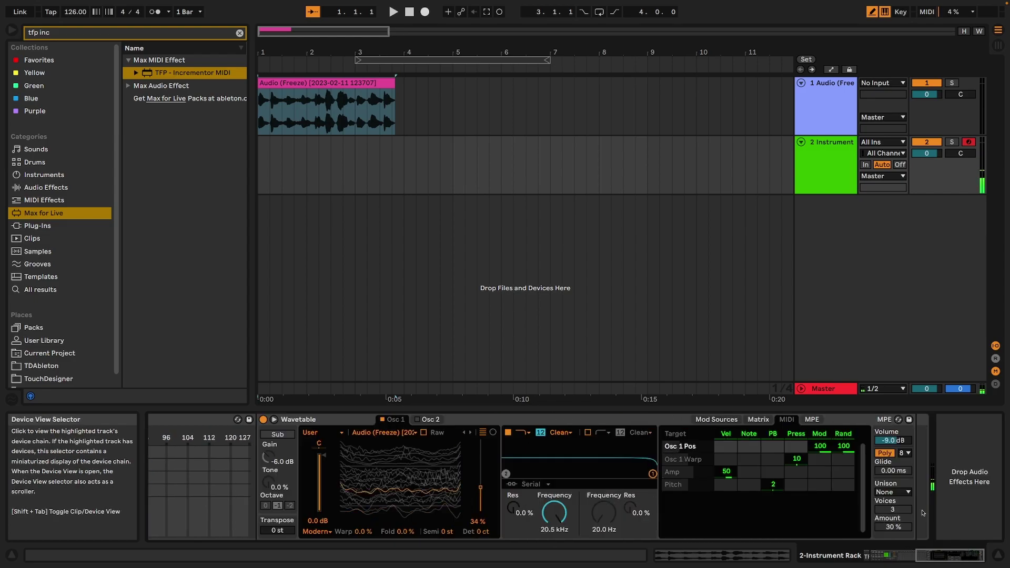
drag(845, 459, 846, 441)
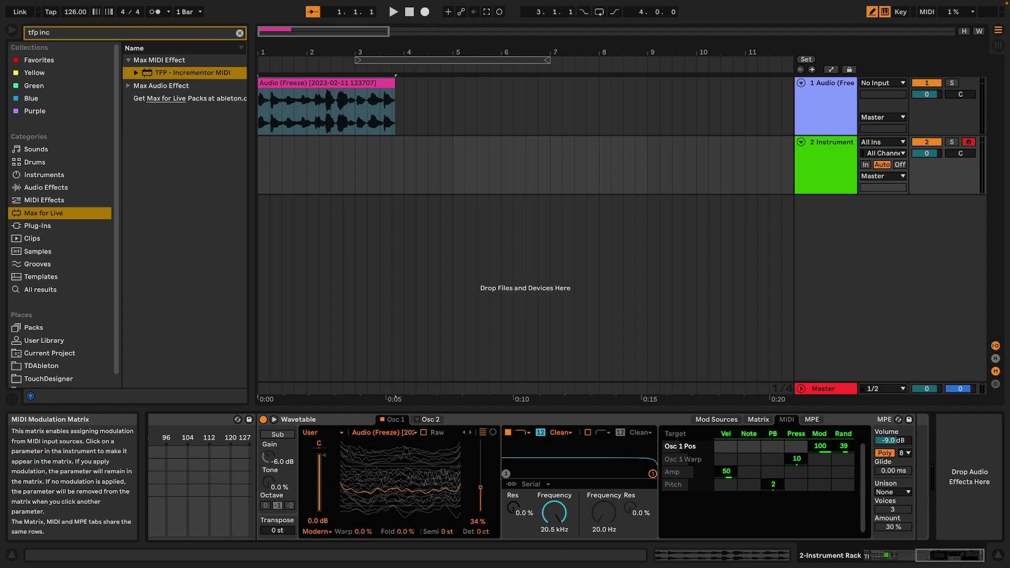
click(893, 560)
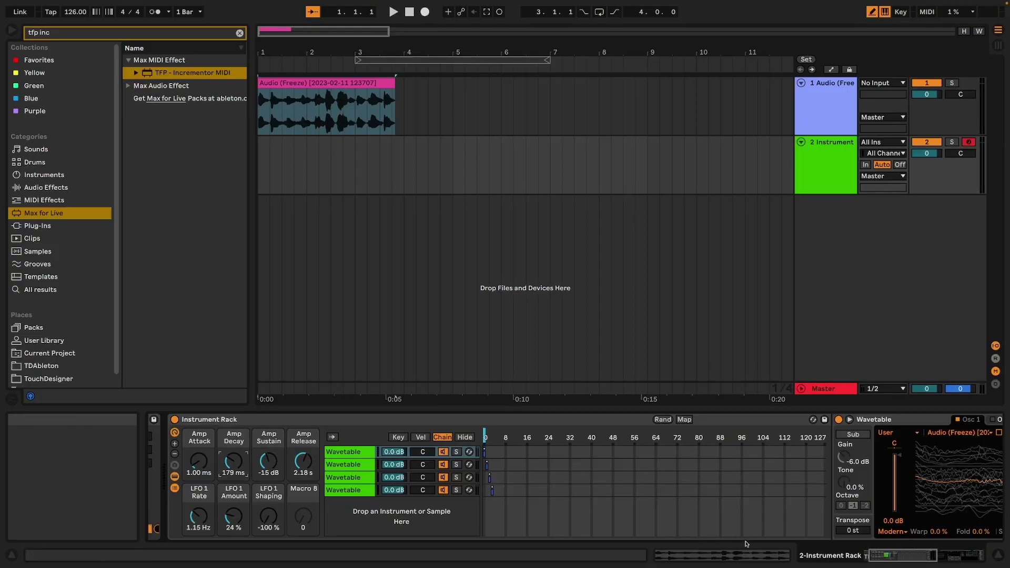
click(925, 550)
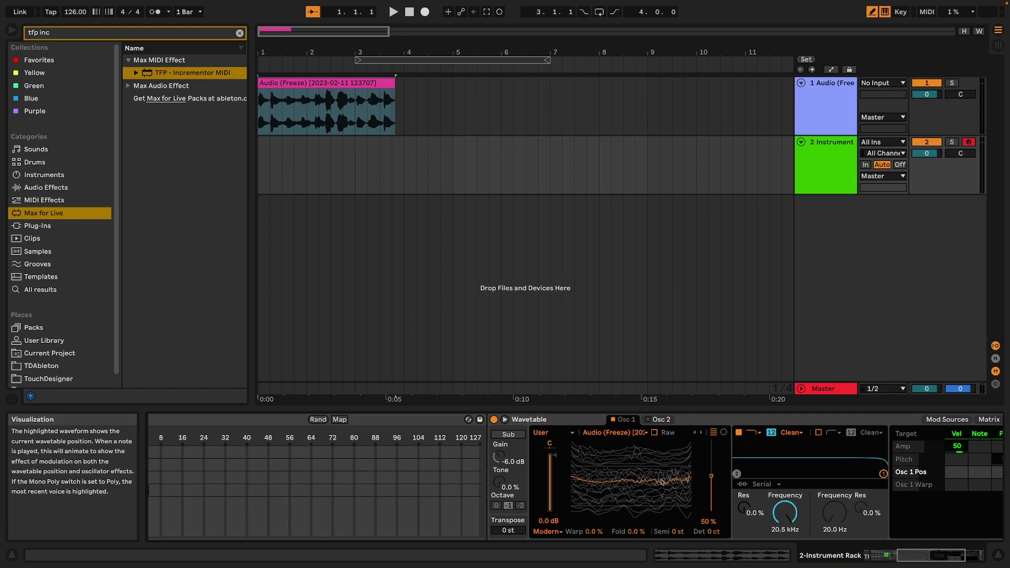
click(966, 557)
drag(966, 557, 903, 556)
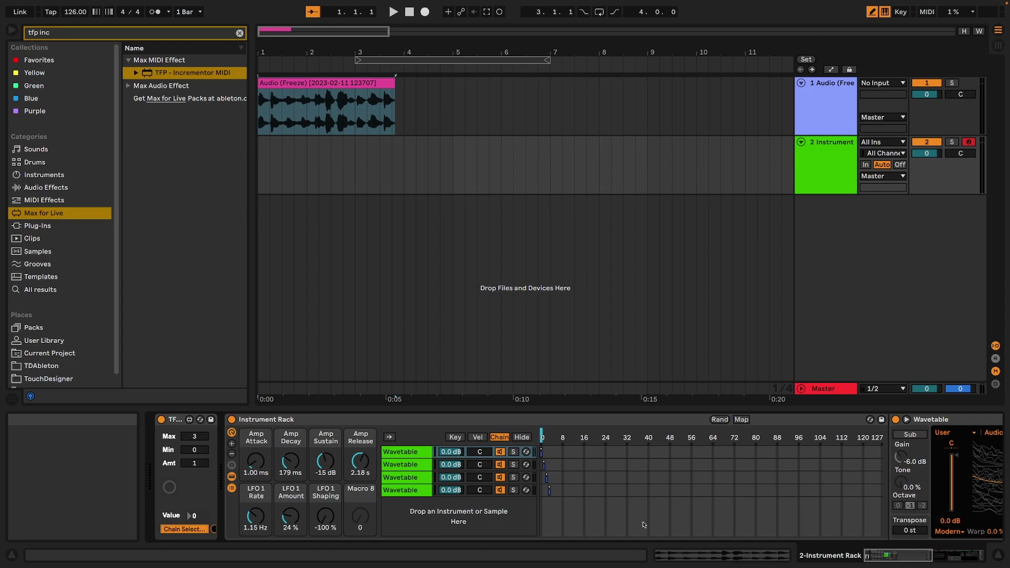
drag(906, 558, 951, 550)
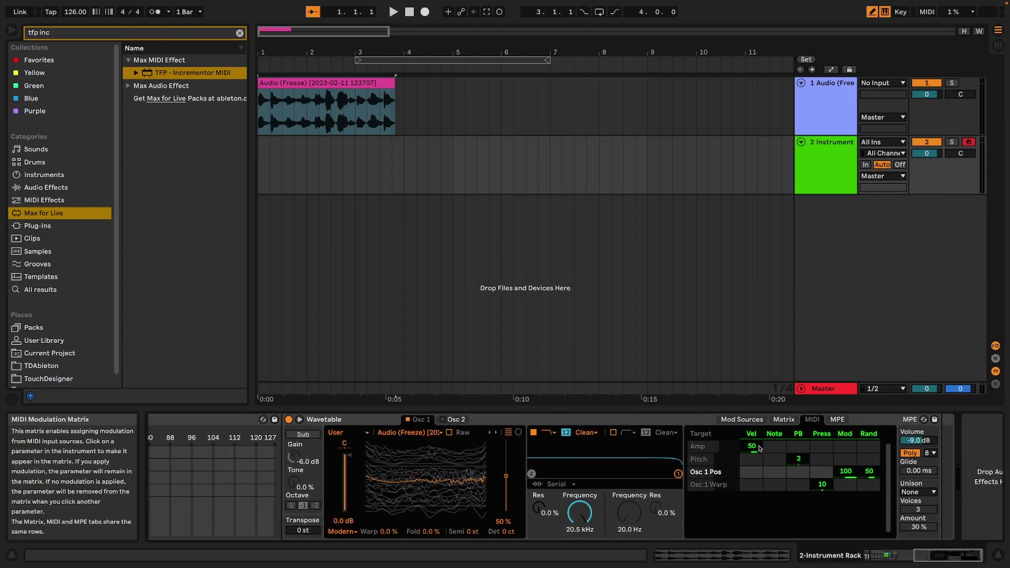
click(782, 421)
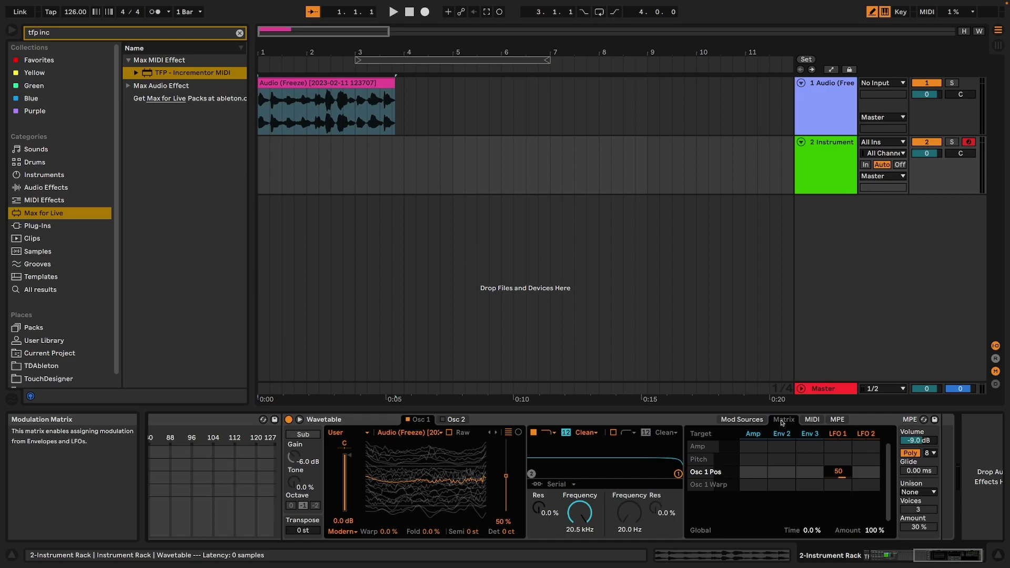
click(837, 434)
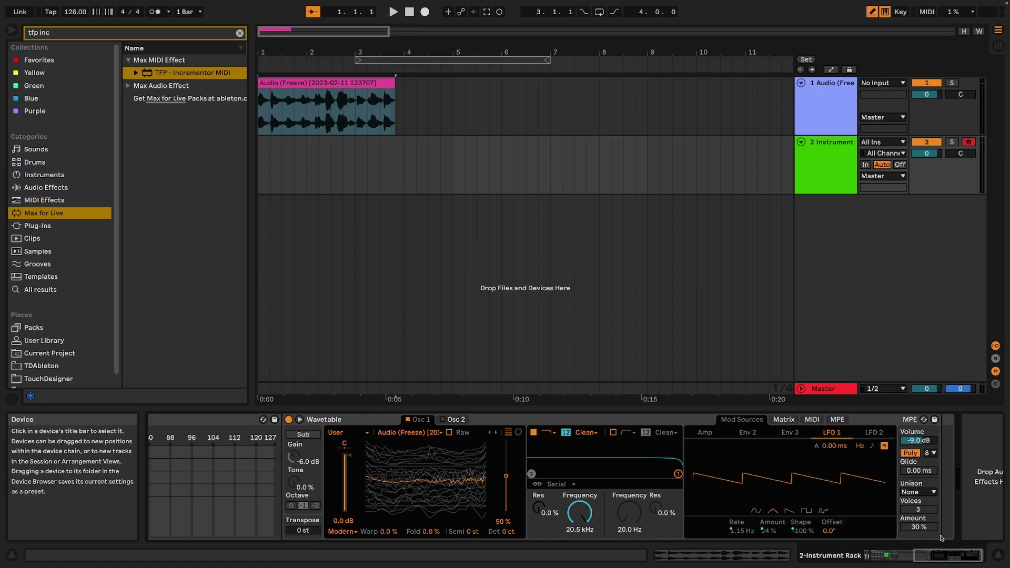
scroll(474, 473, left, 8)
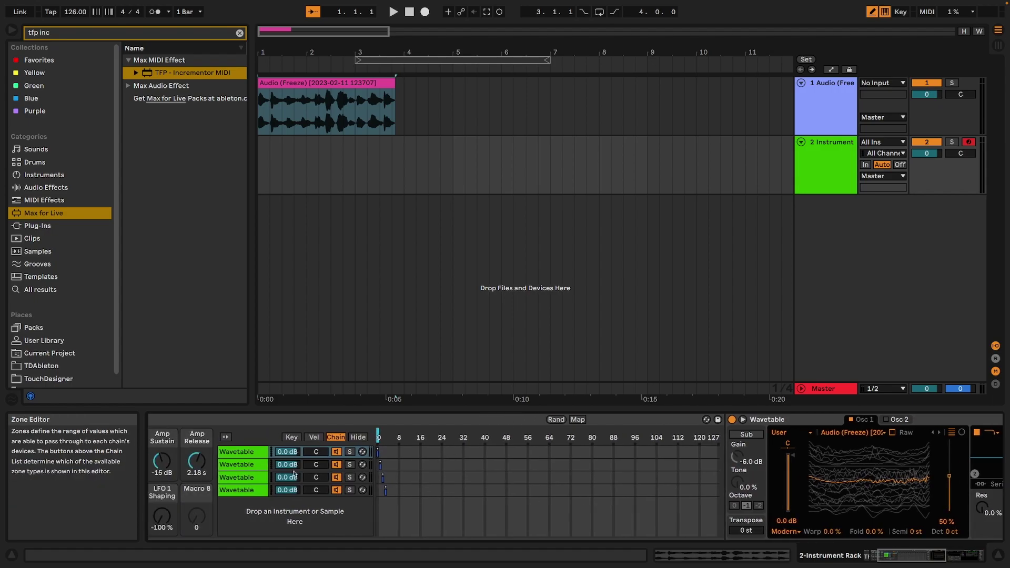
scroll(367, 486, left, 1)
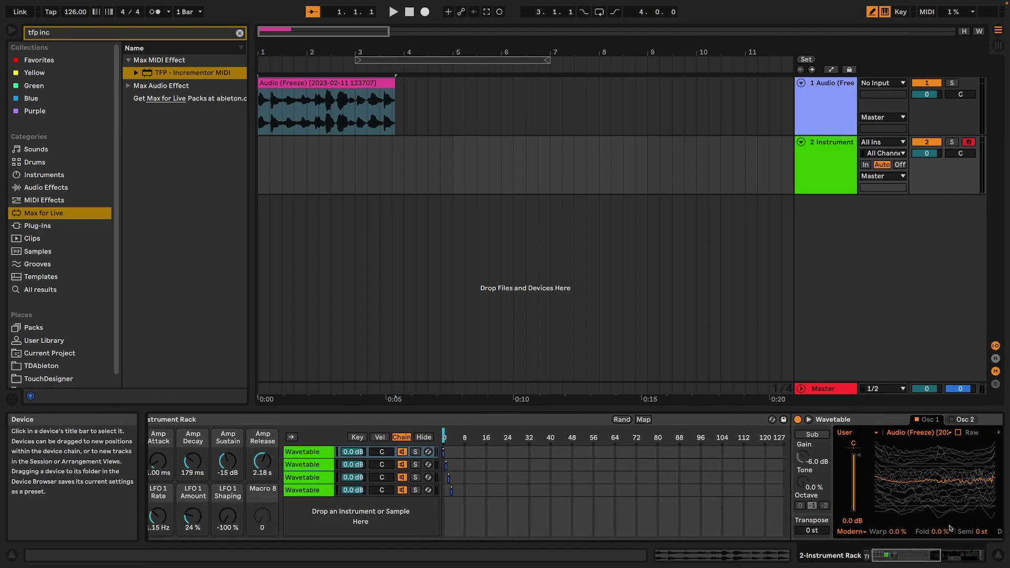
scroll(950, 528, right, 10)
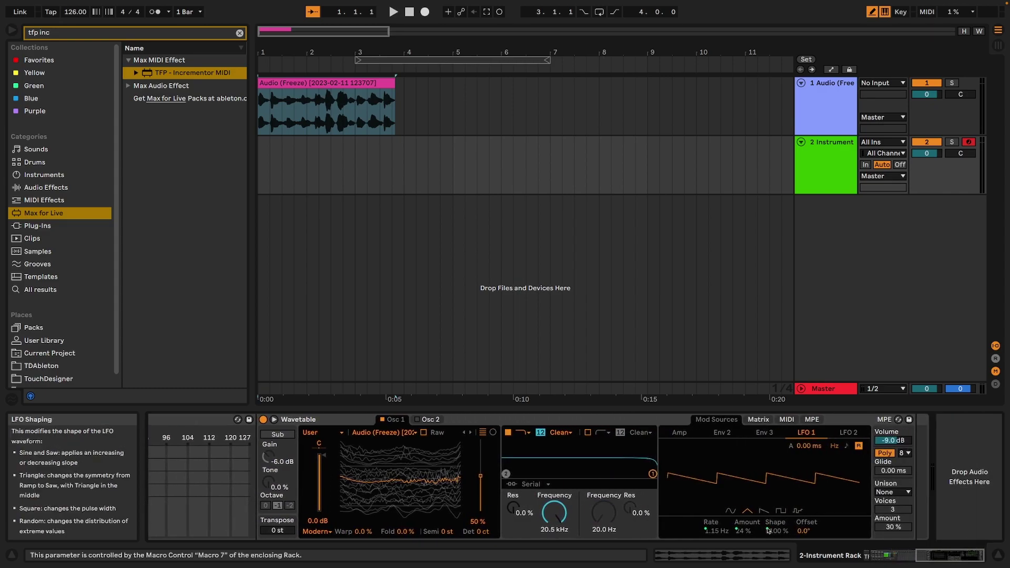
drag(954, 562, 901, 562)
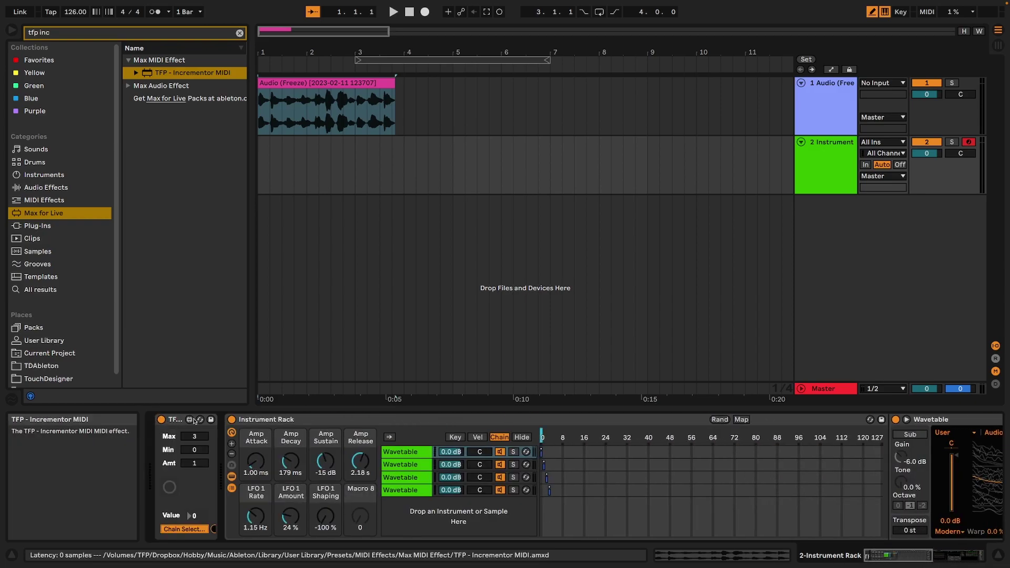